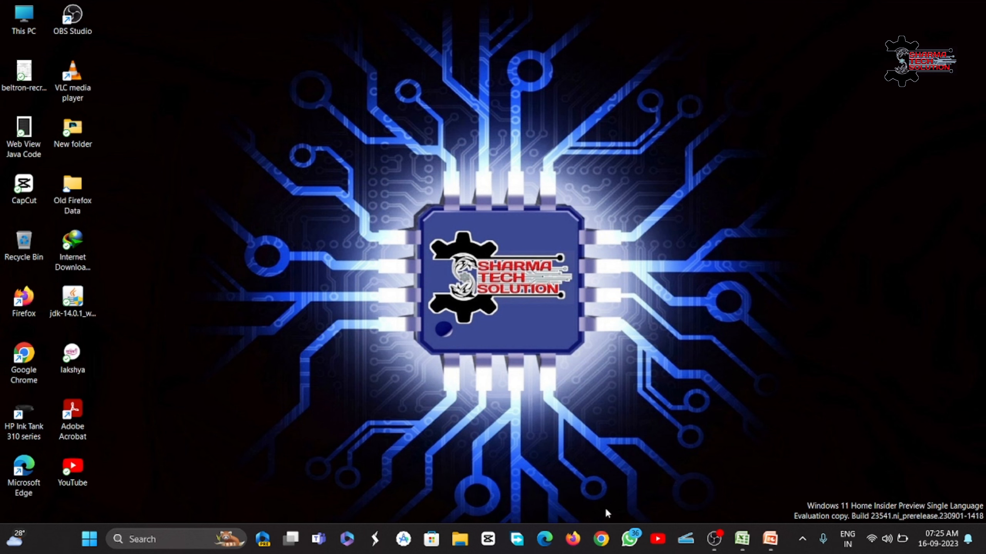
# Open Google Chrome and search the web for "android studio download"
pyautogui.click(609, 539)
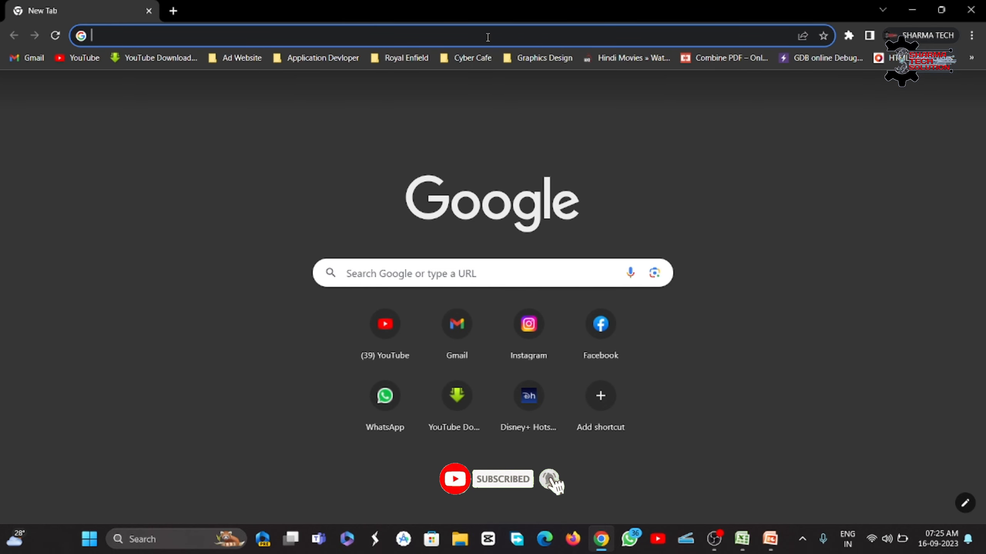
pyautogui.click(486, 36)
pyautogui.write('andr')
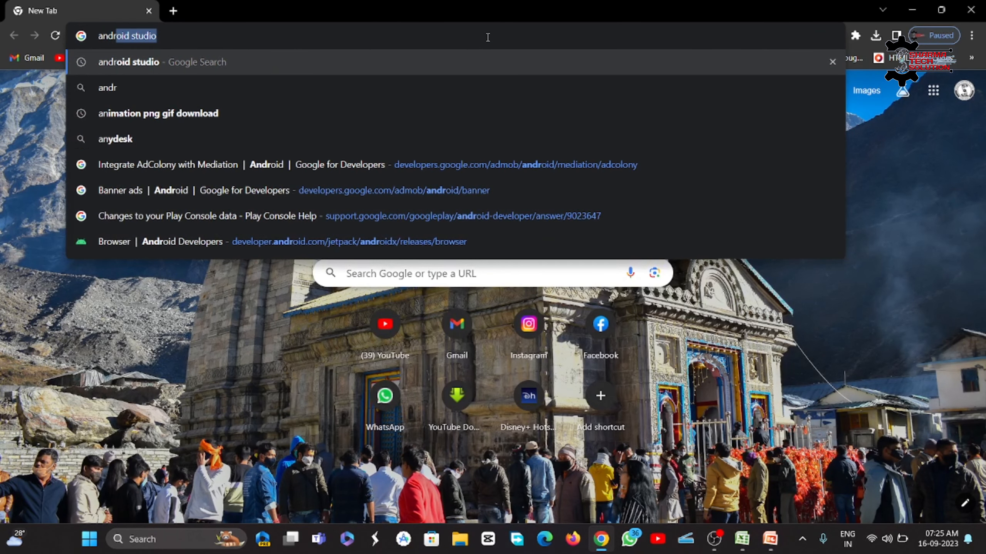
pyautogui.write('oid studio')
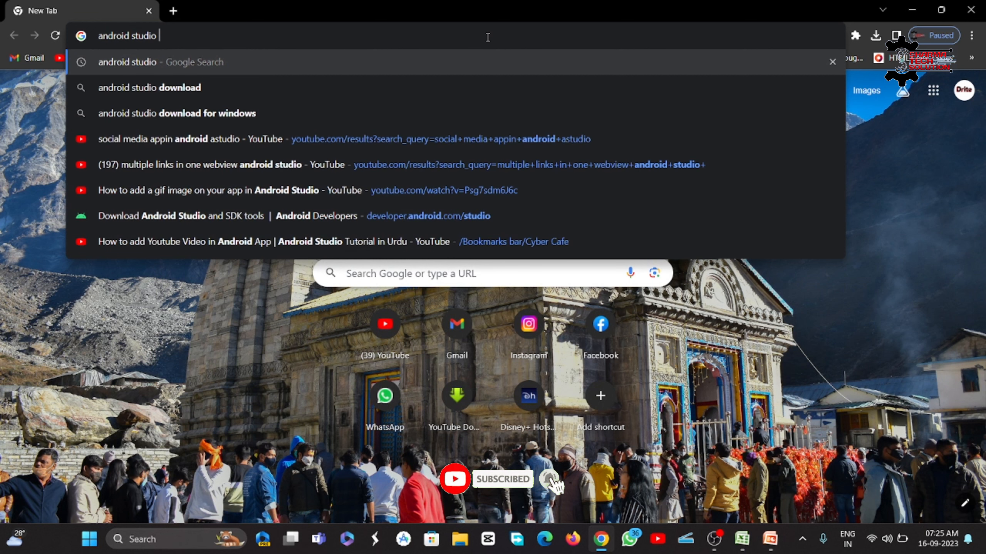
pyautogui.press('Down')
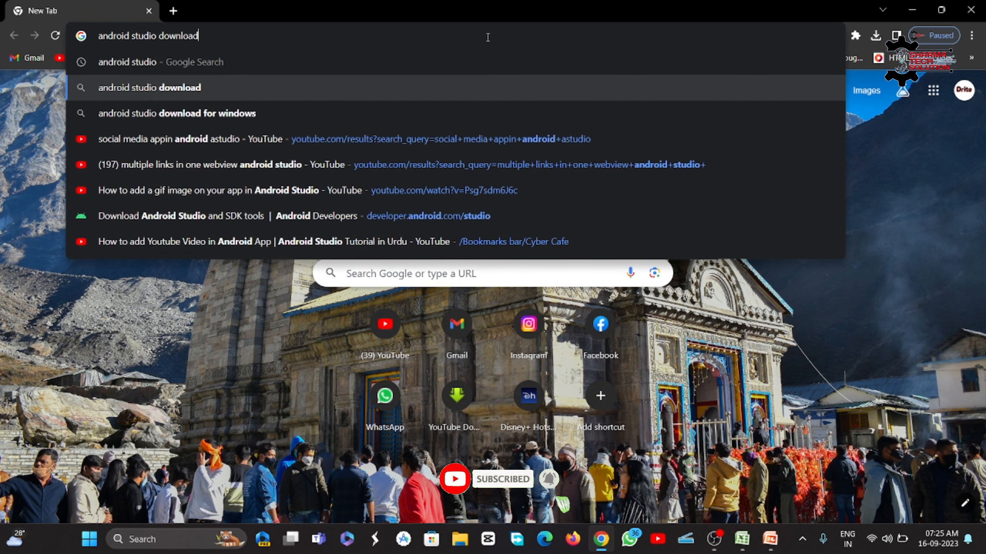
pyautogui.press('Return')
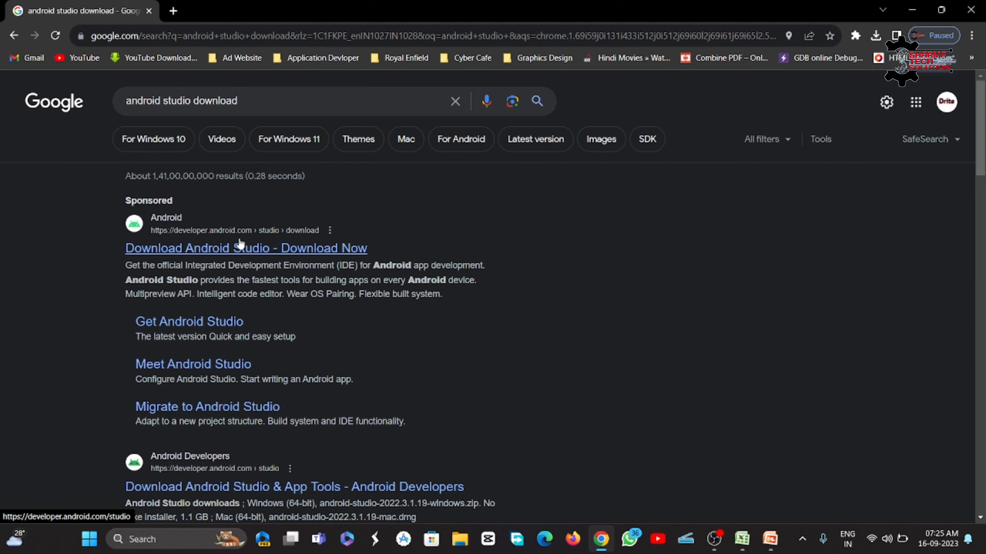
# Open the official Download Android Studio page from the search results and look over its Android Studio Giraffe download section
pyautogui.click(256, 250)
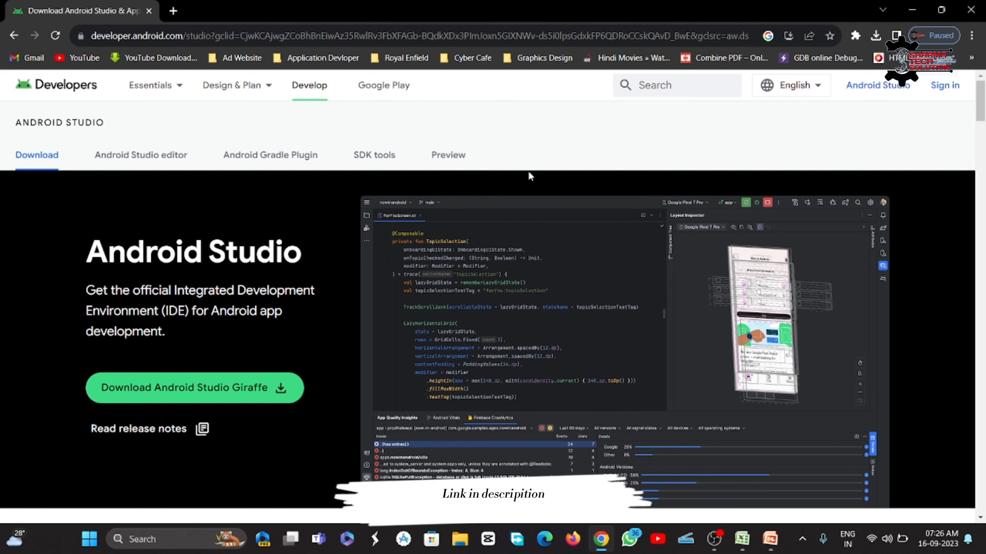
pyautogui.scroll(-5, 375, 309)
pyautogui.scroll(3, 375, 309)
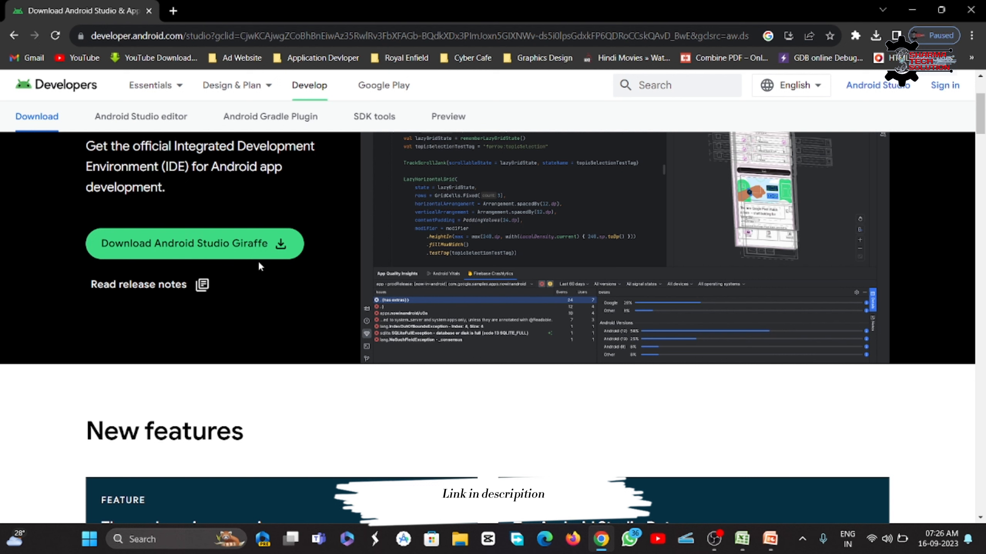
pyautogui.scroll(3, 258, 260)
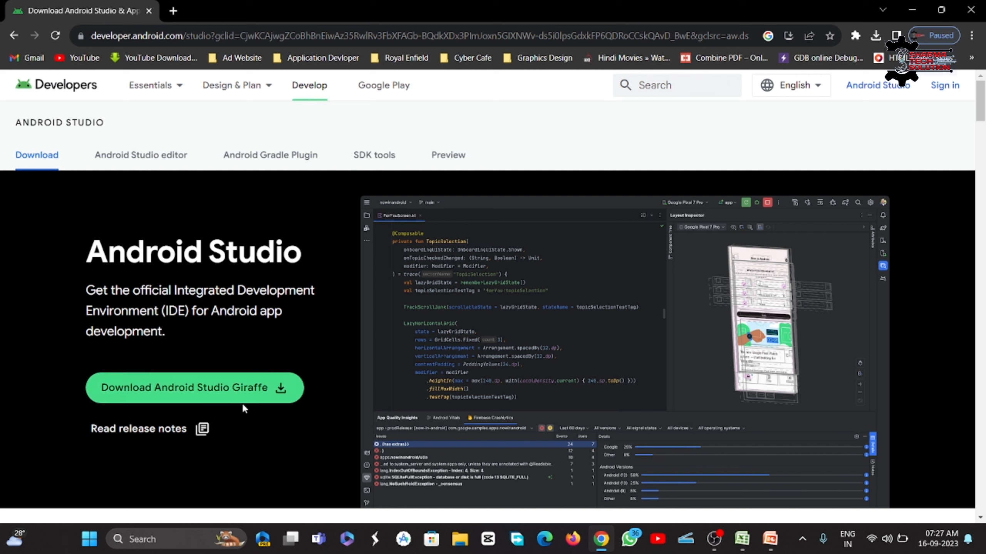
# Switch to Android Studio, review its customization settings and the marketplace plugins, and return to the projects list
pyautogui.click(405, 540)
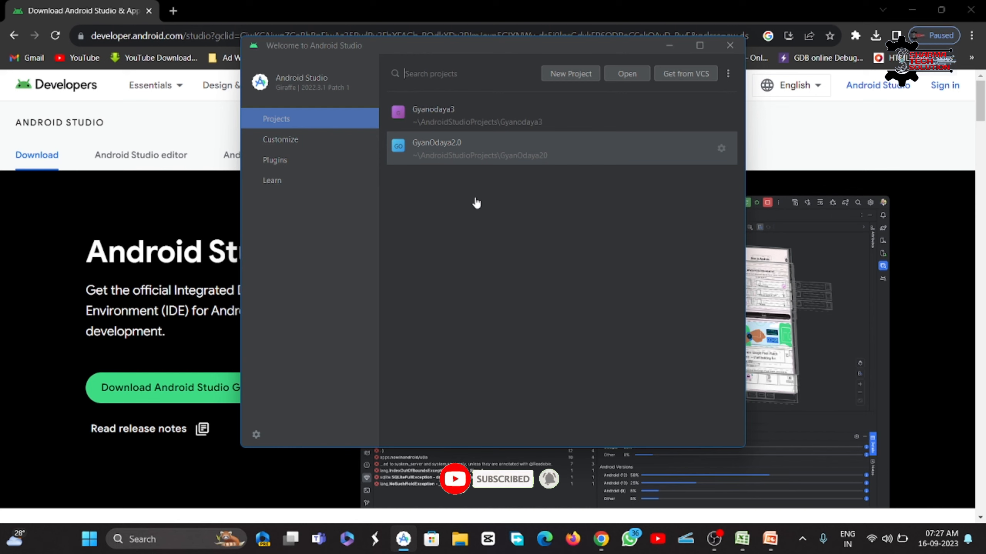
pyautogui.click(309, 141)
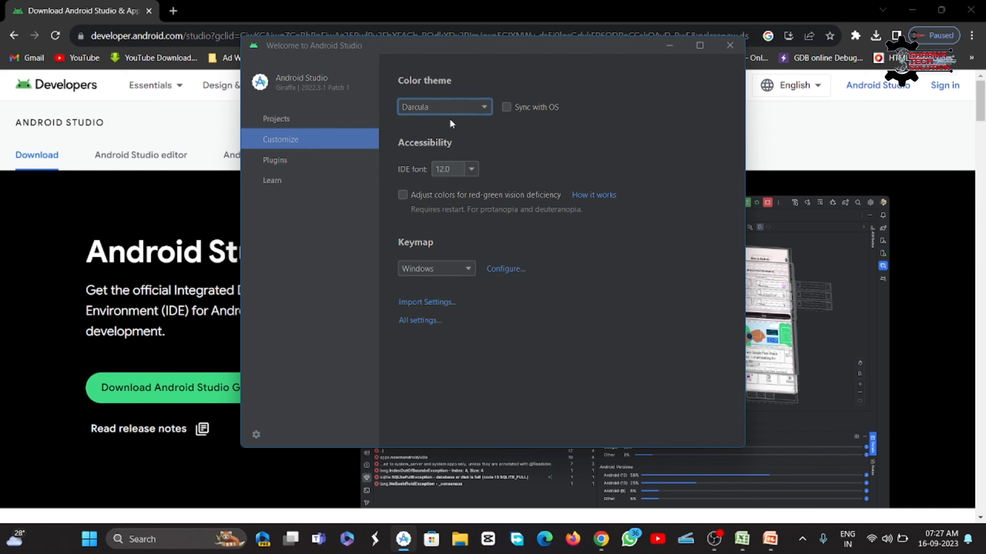
pyautogui.click(288, 160)
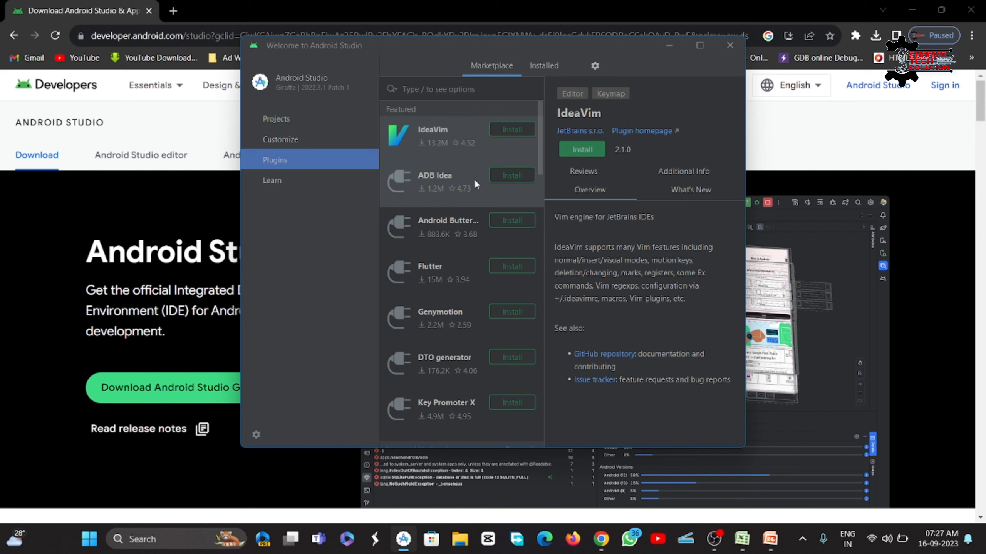
pyautogui.scroll(-5, 465, 239)
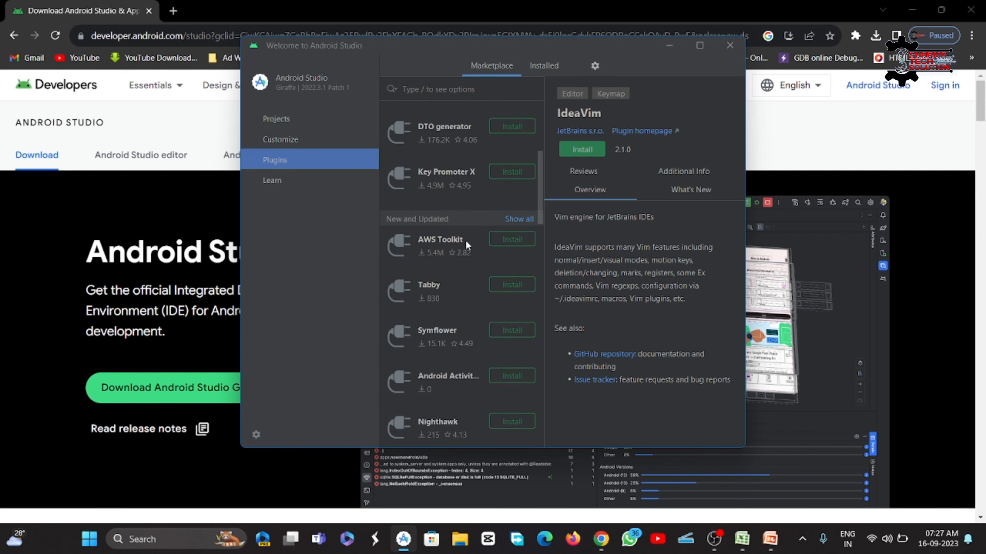
pyautogui.scroll(5, 465, 239)
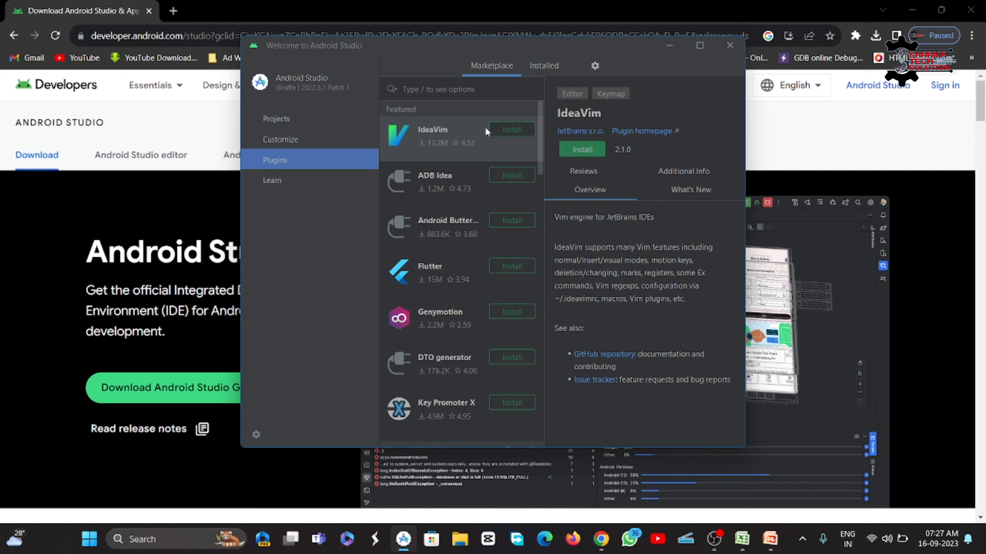
pyautogui.click(308, 124)
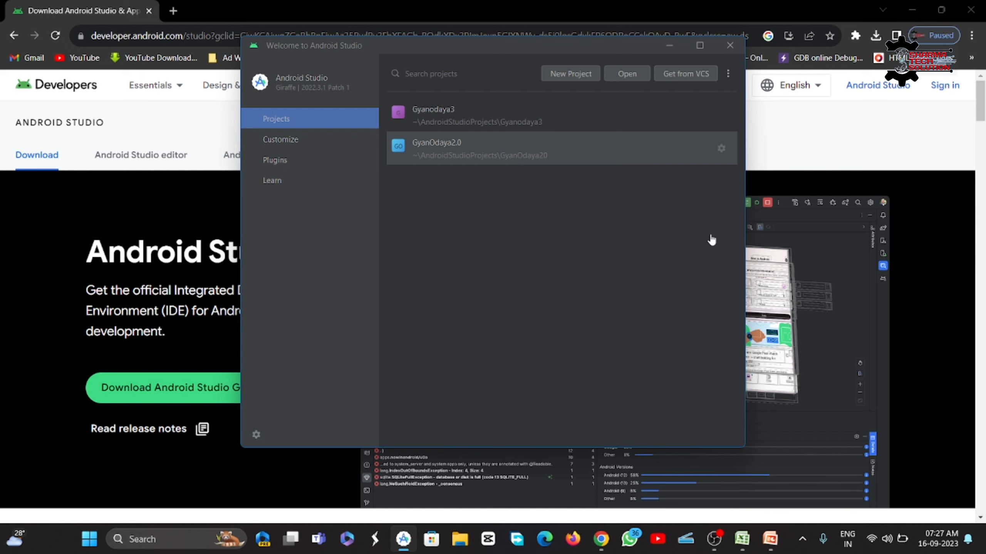
# View the additional project options on the welcome screen and check Android Studio for updates
pyautogui.click(729, 74)
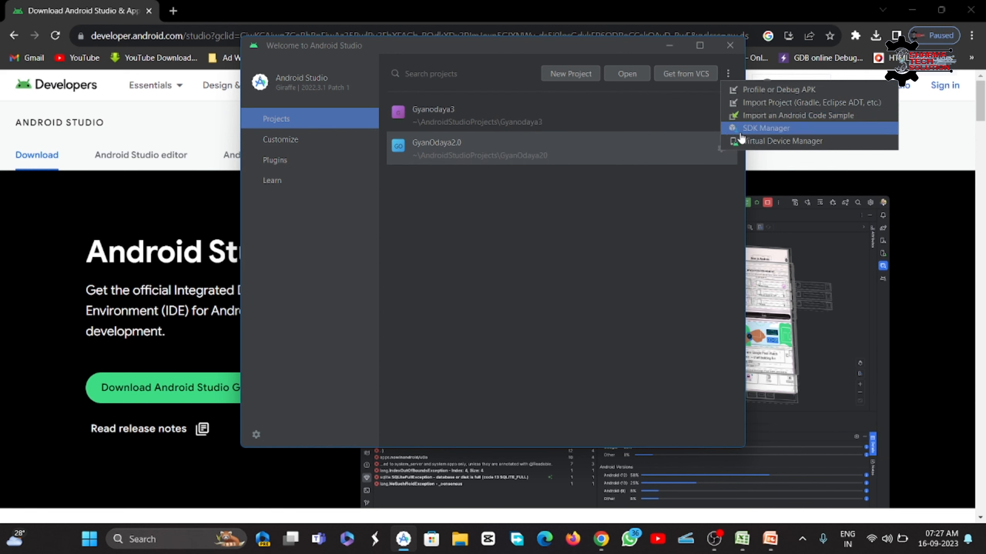
pyautogui.click(687, 227)
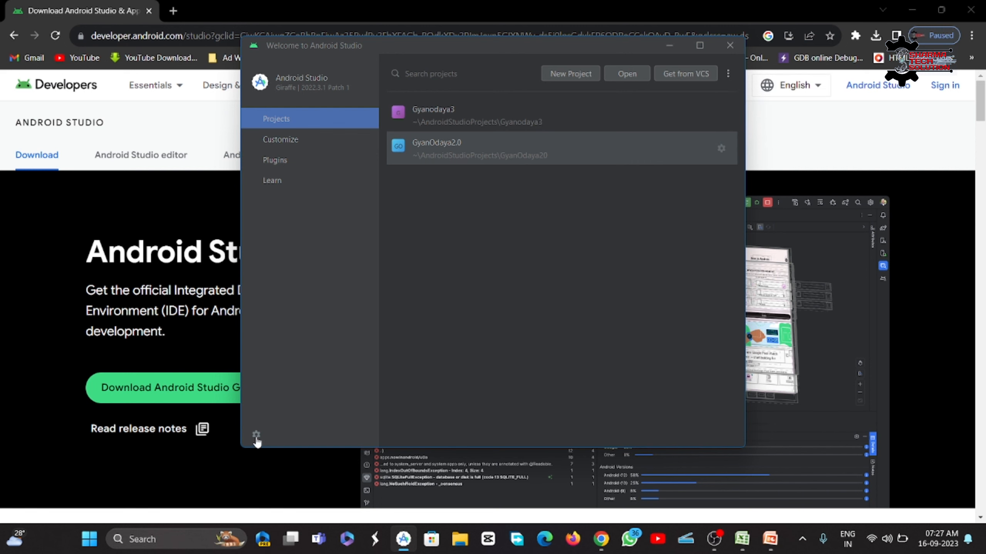
pyautogui.click(256, 435)
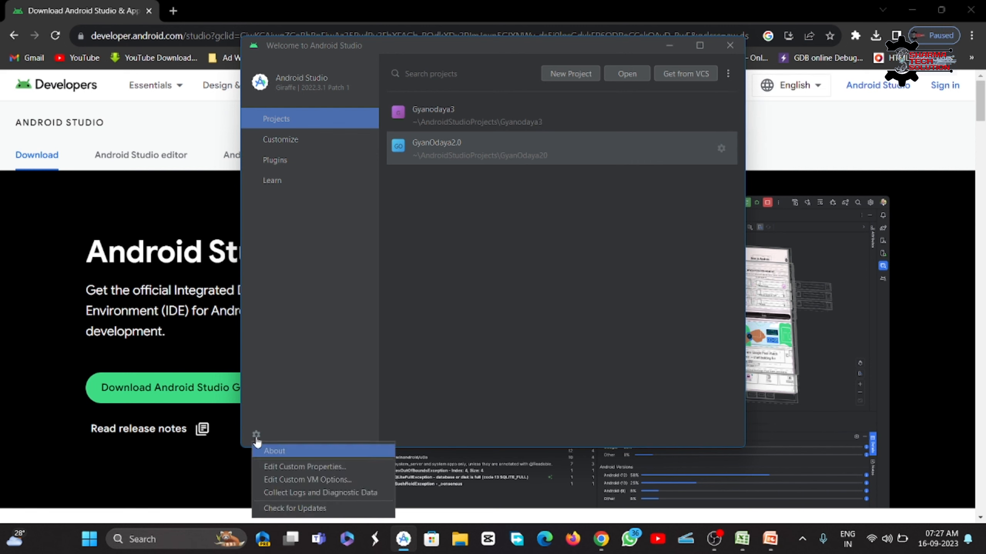
pyautogui.click(286, 509)
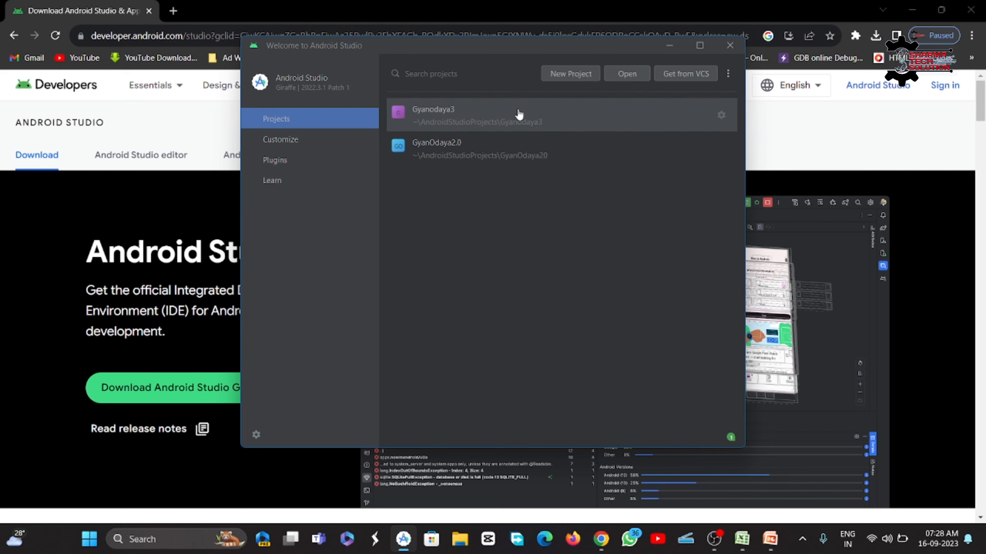
# Start a new project and browse the Wear OS, Television, and Phone and Tablet templates
pyautogui.click(567, 75)
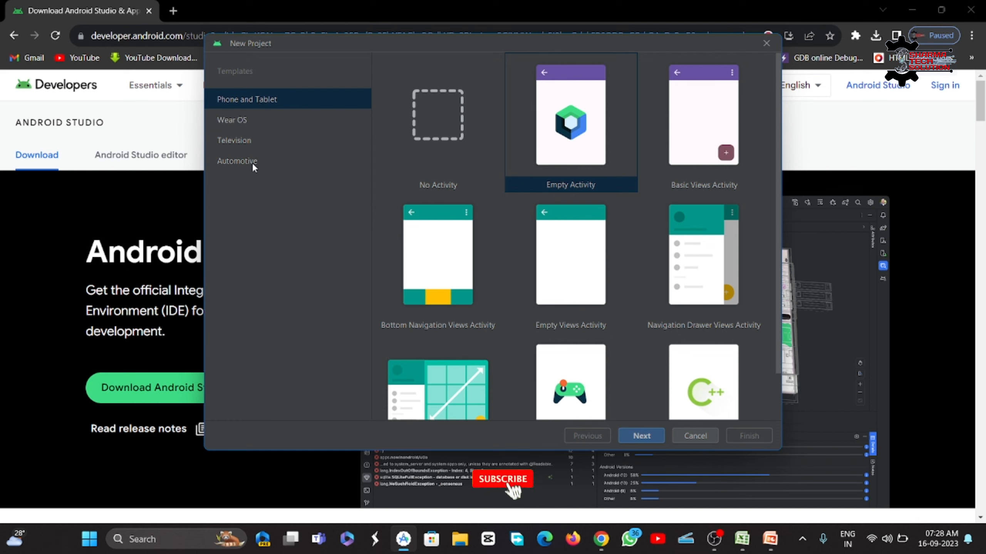
pyautogui.click(275, 119)
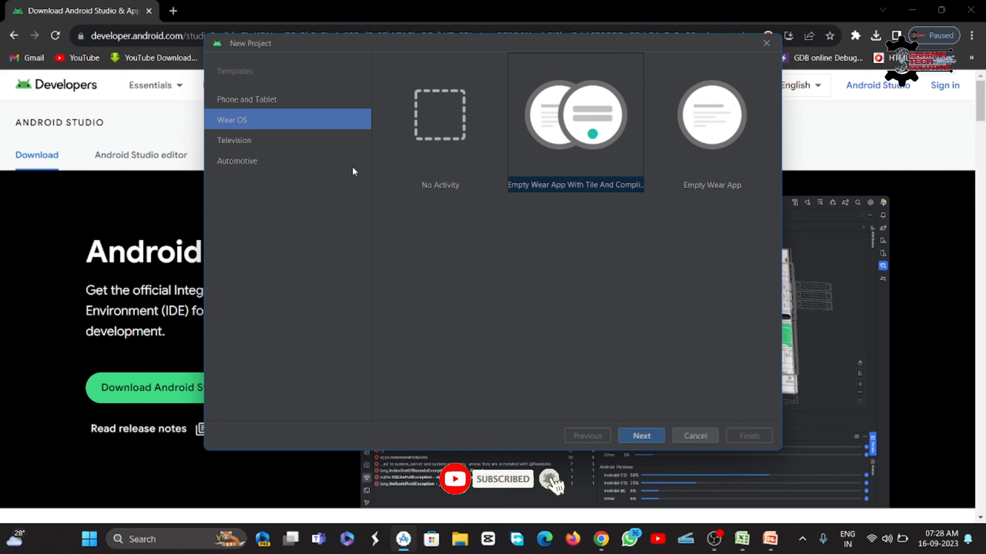
pyautogui.click(268, 142)
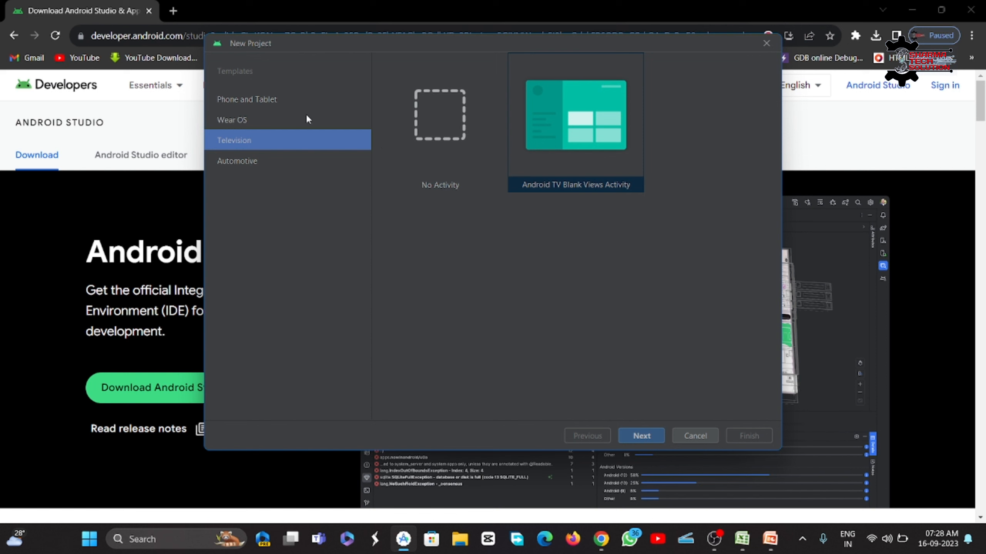
pyautogui.click(290, 99)
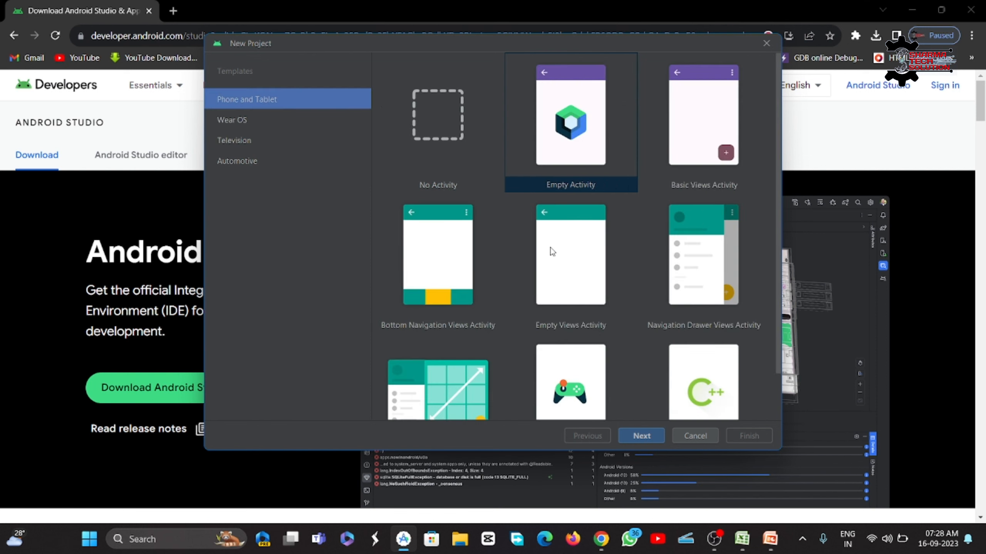
pyautogui.scroll(-1, 559, 264)
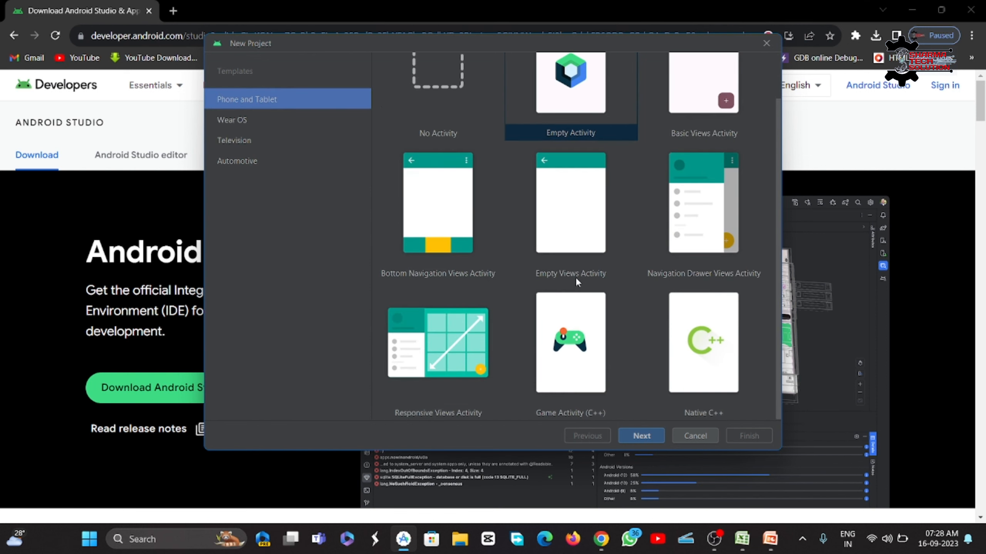
pyautogui.scroll(1, 575, 277)
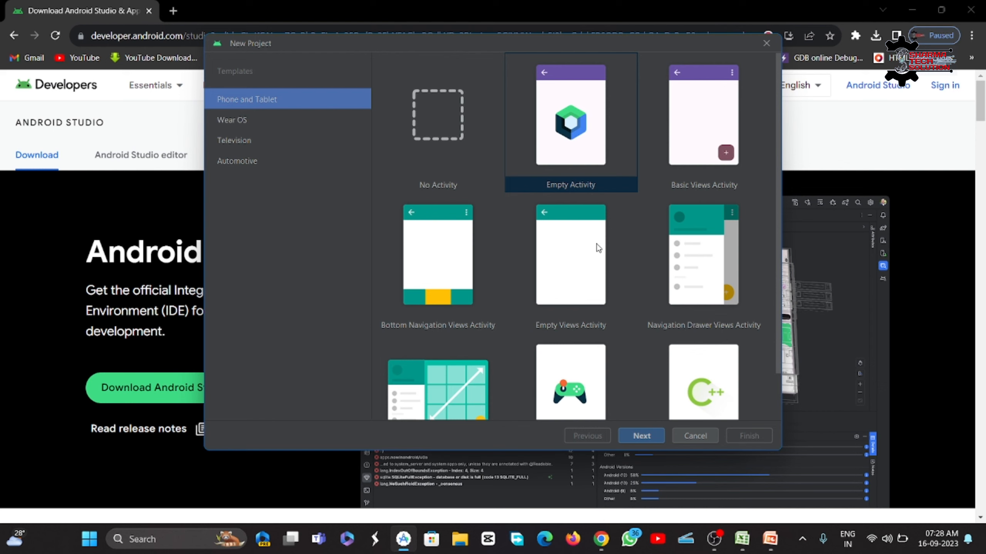
# Choose the Empty Views Activity template for the new project and set its name to Test
pyautogui.click(583, 258)
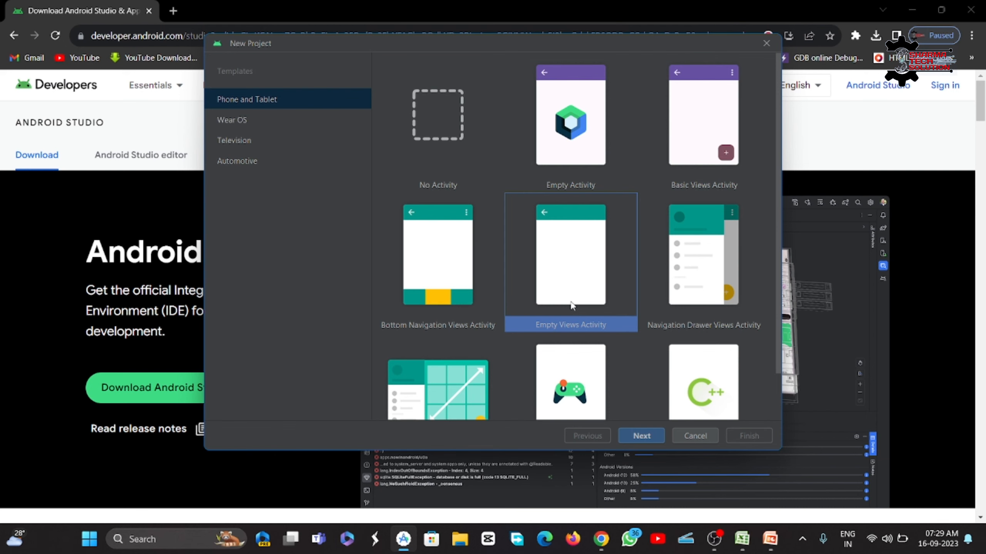
pyautogui.click(650, 438)
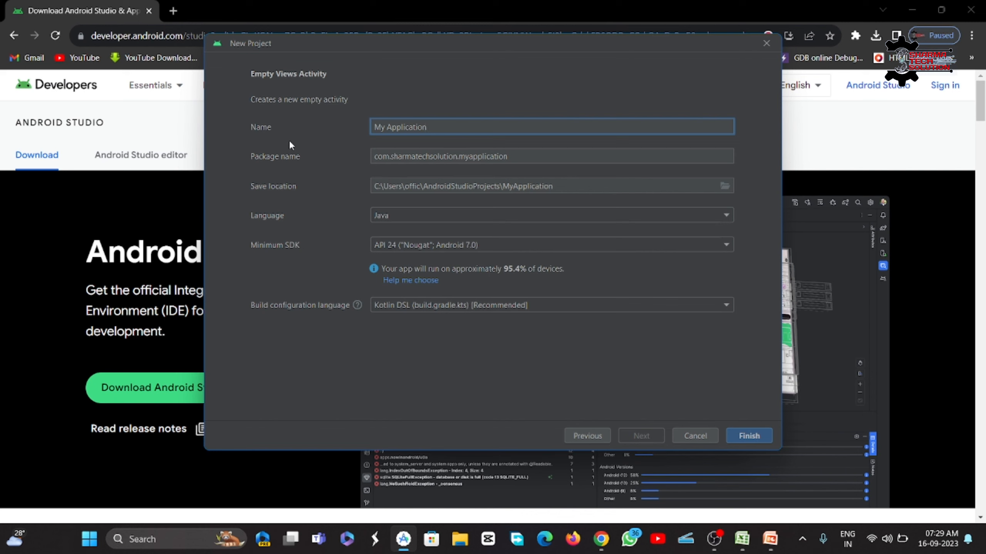
pyautogui.moveTo(431, 126); pyautogui.dragTo(371, 128)
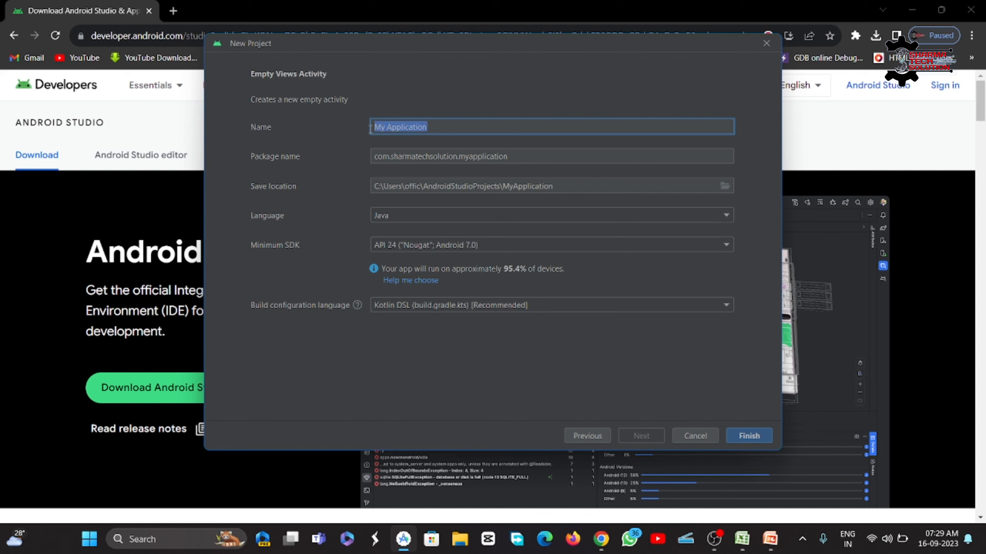
pyautogui.write('Test')
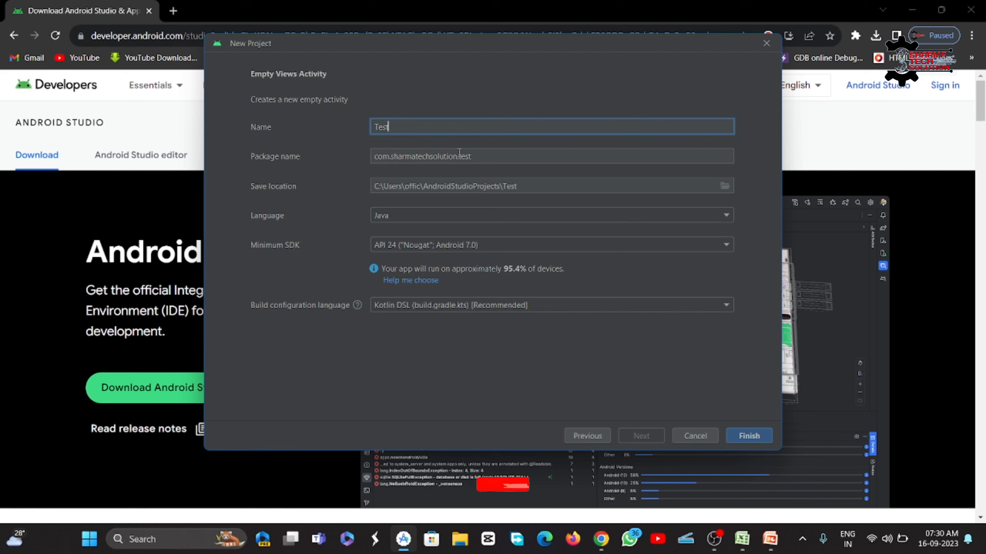
# Review the new project's name, package name and save location
pyautogui.click(392, 156)
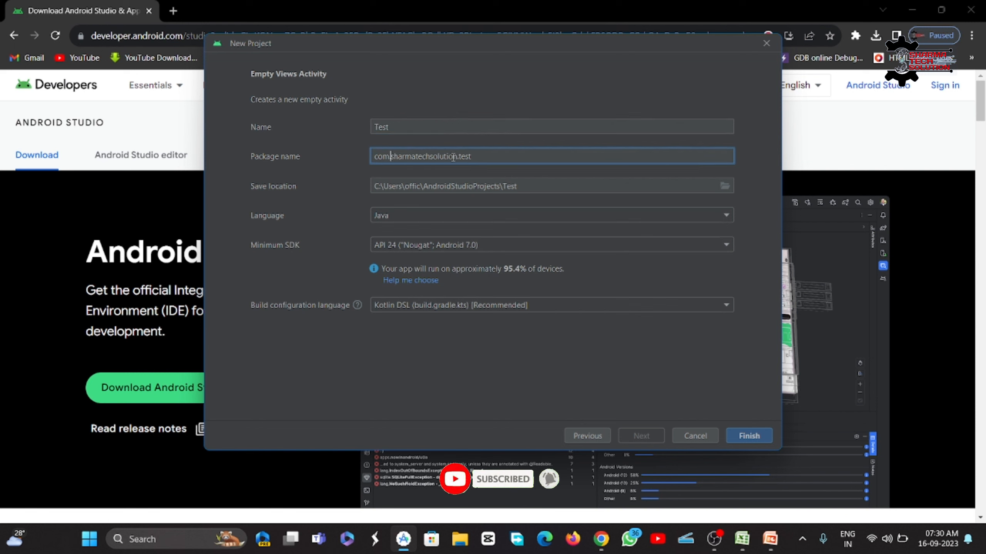
pyautogui.moveTo(458, 156); pyautogui.dragTo(391, 163)
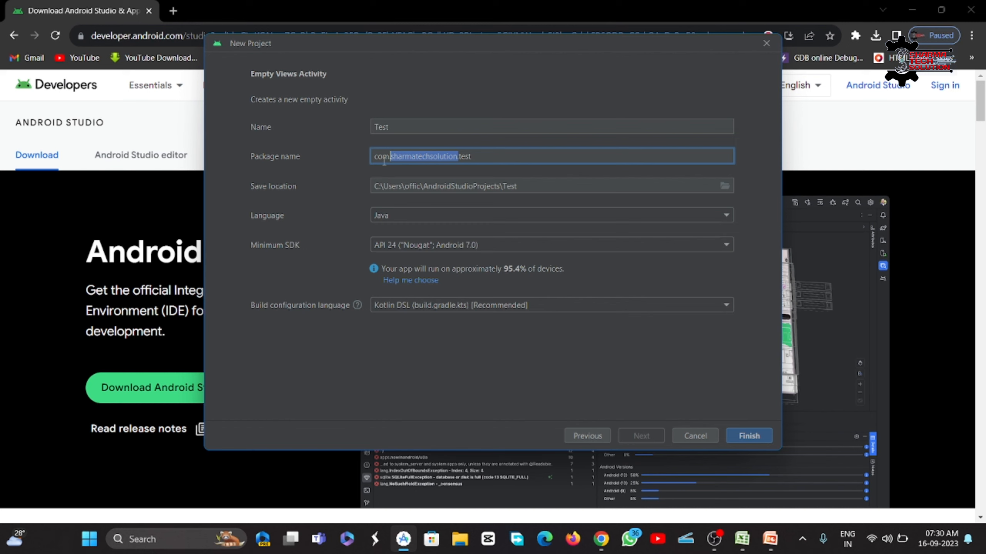
pyautogui.click(449, 160)
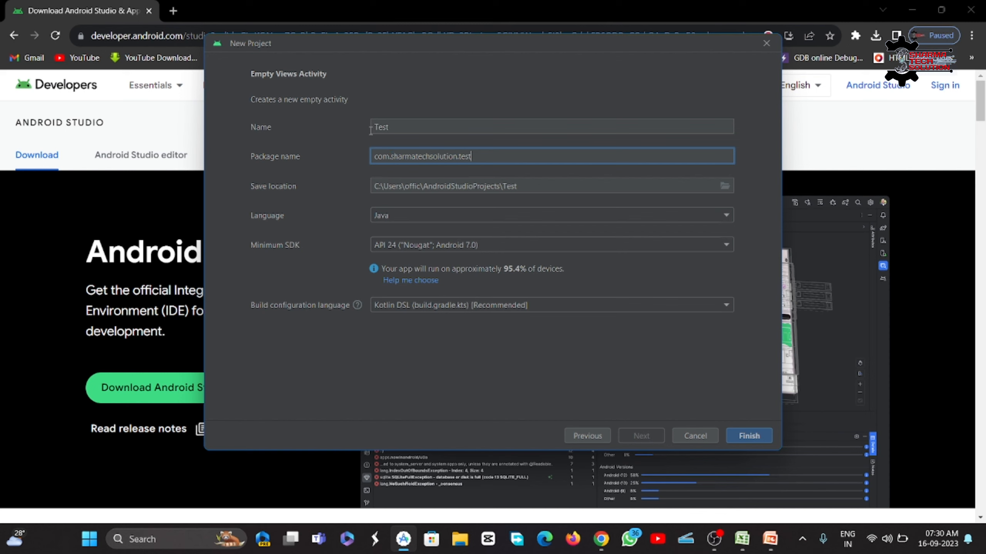
pyautogui.click(390, 127)
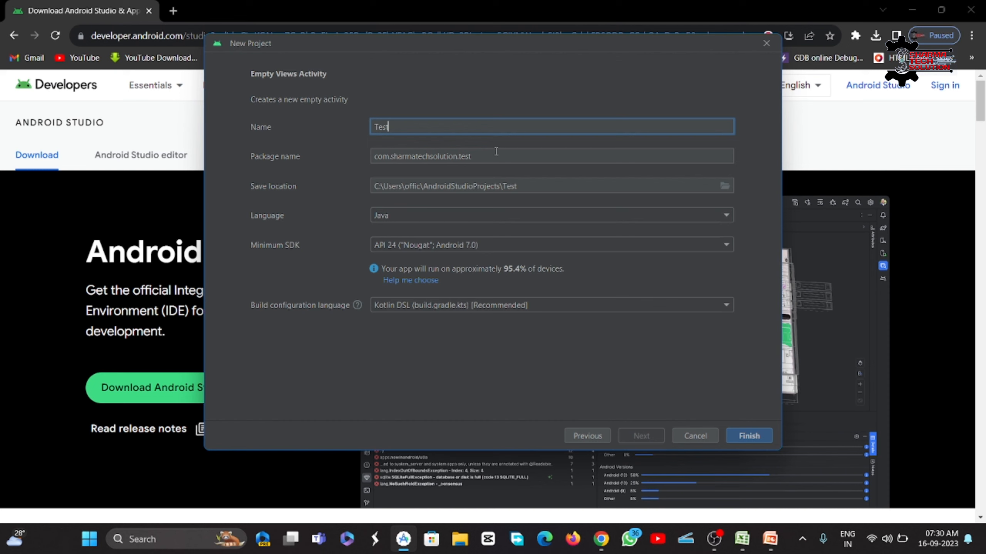
pyautogui.click(452, 155)
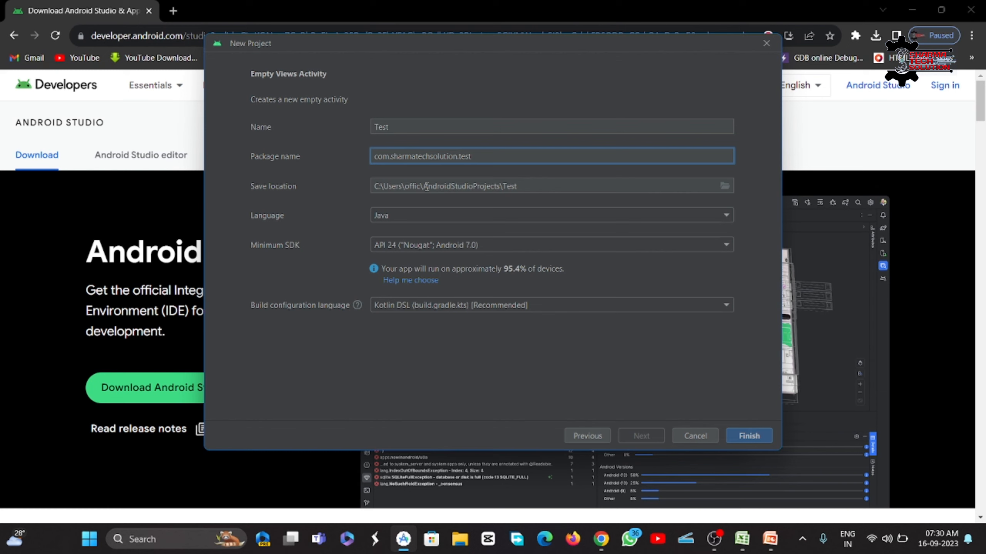
pyautogui.click(522, 185)
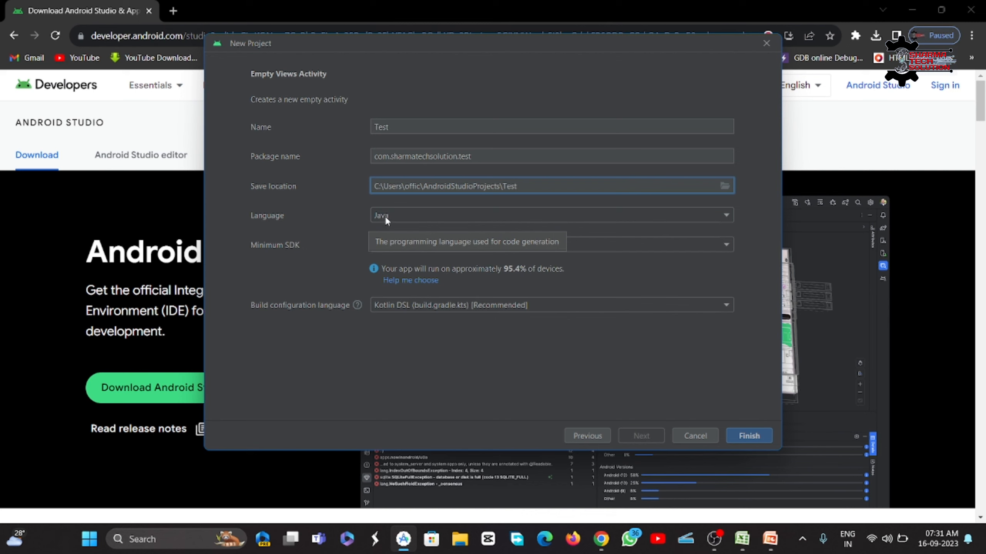
# Choose Java as the new project's programming language
pyautogui.click(399, 215)
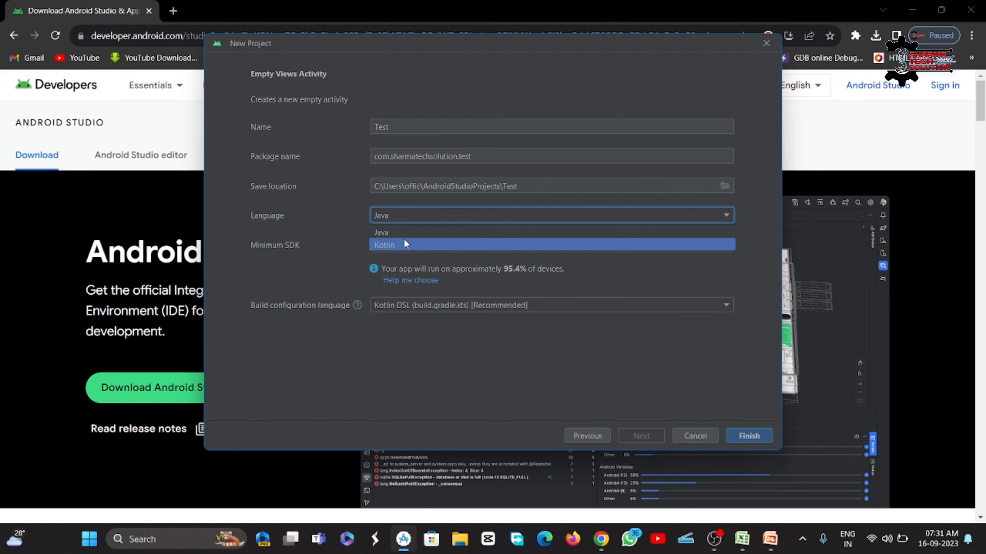
pyautogui.click(402, 232)
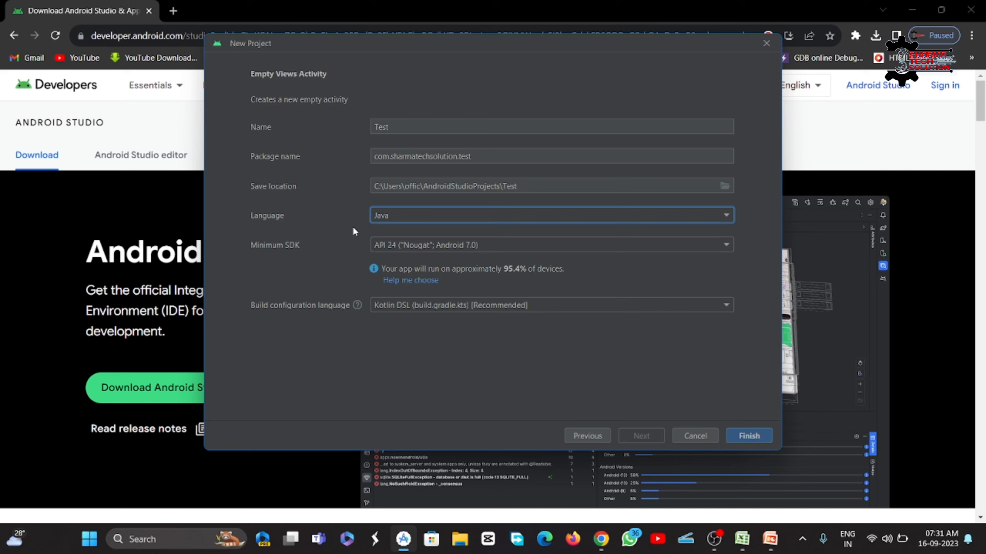
pyautogui.click(381, 217)
pyautogui.click(382, 217)
# Try API 21 ("Lollipop"; Android 5.0) and API 33 ("Tiramisu"; Android 13.0) as the minimum SDK to compare device coverage
pyautogui.click(427, 245)
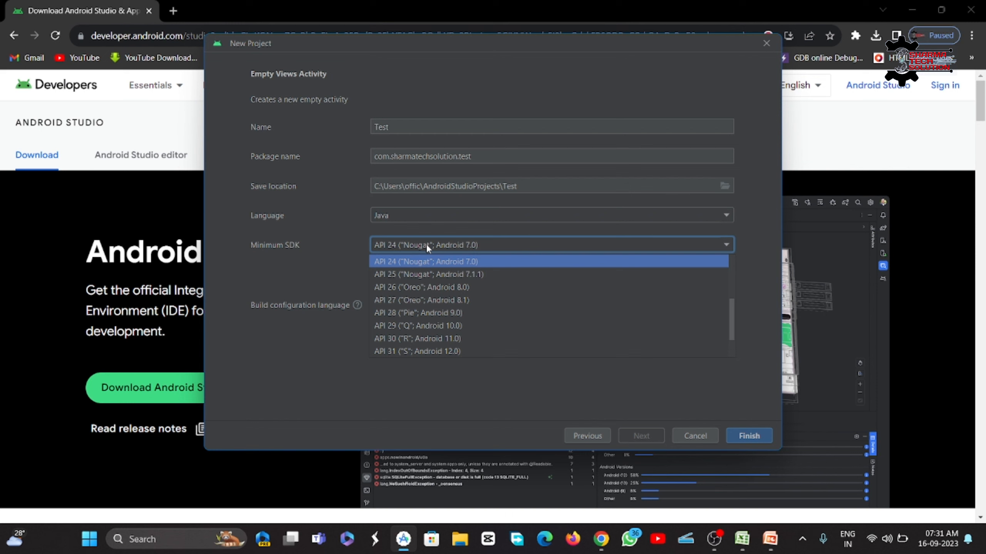
pyautogui.scroll(3, 448, 266)
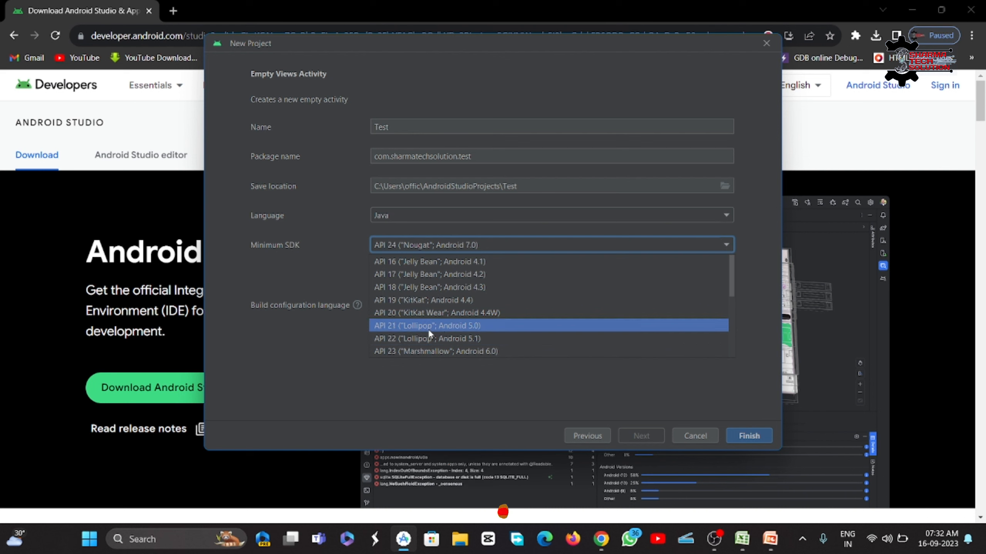
pyautogui.click(469, 325)
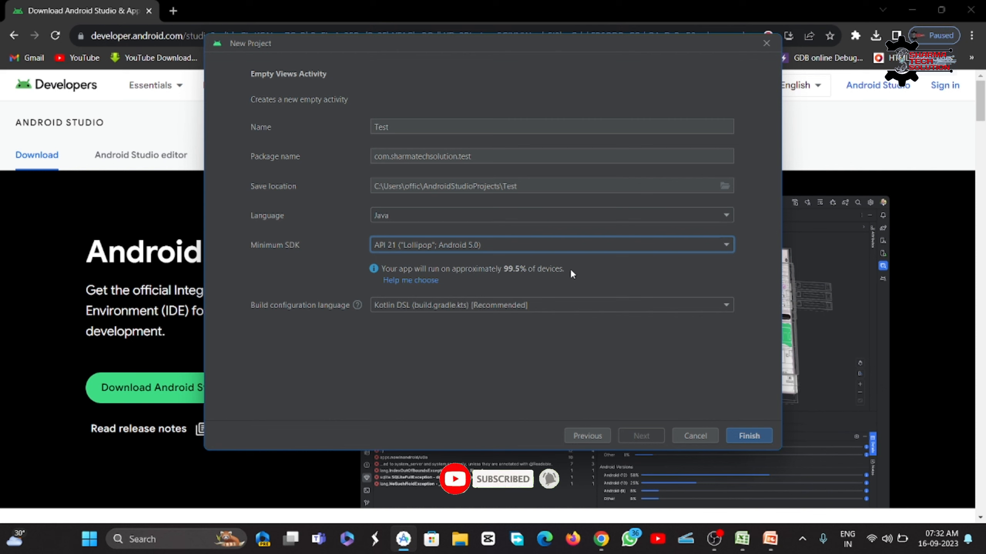
pyautogui.click(496, 245)
pyautogui.scroll(-4, 499, 302)
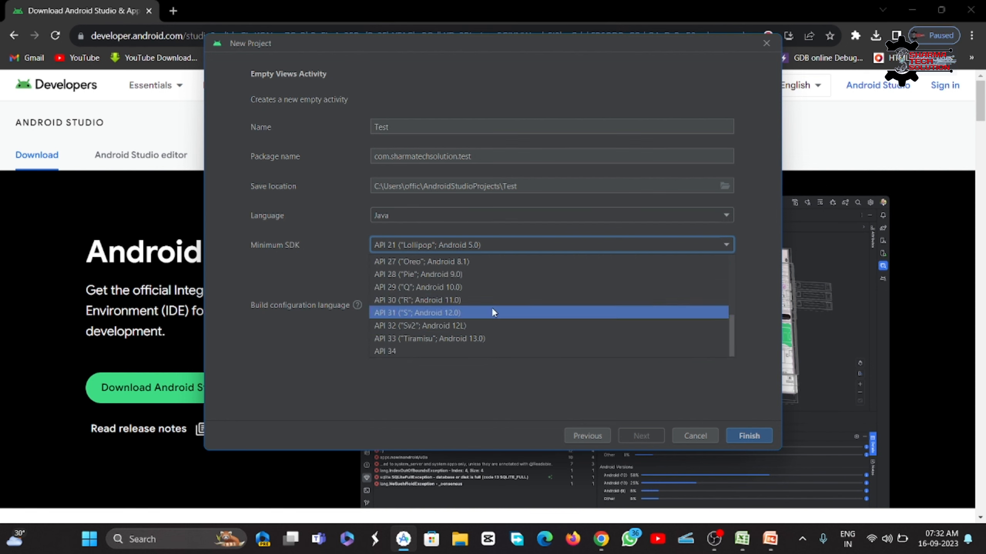
pyautogui.click(447, 338)
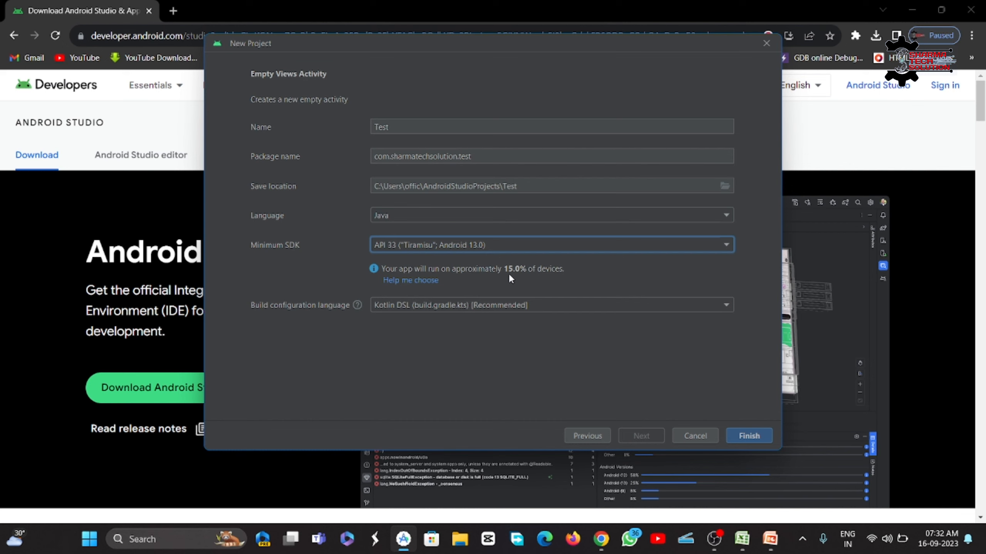
# Try API 16 ("Jelly Bean"; Android 4.1) and again API 21 ("Lollipop"; Android 5.0) as the minimum SDK
pyautogui.click(486, 249)
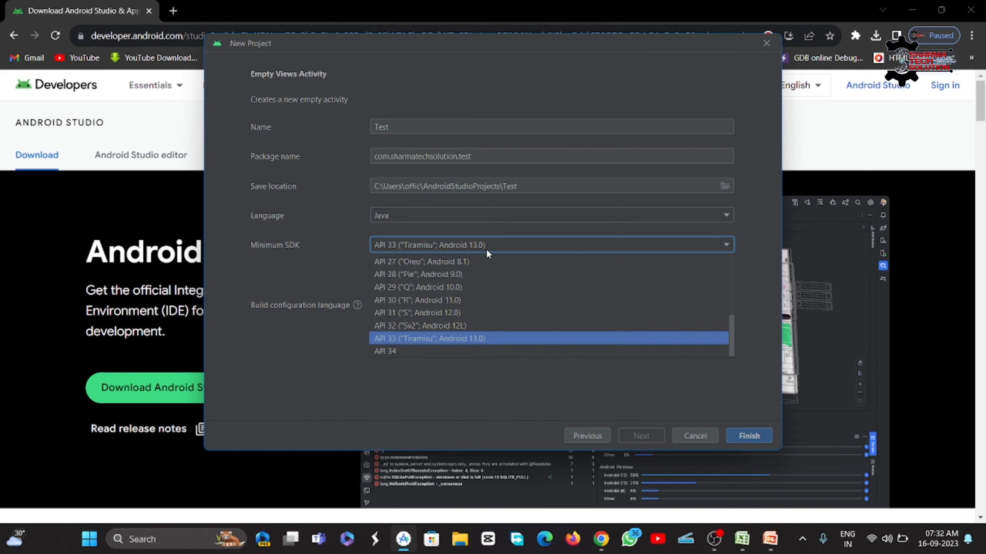
pyautogui.scroll(3, 488, 270)
pyautogui.scroll(2, 496, 304)
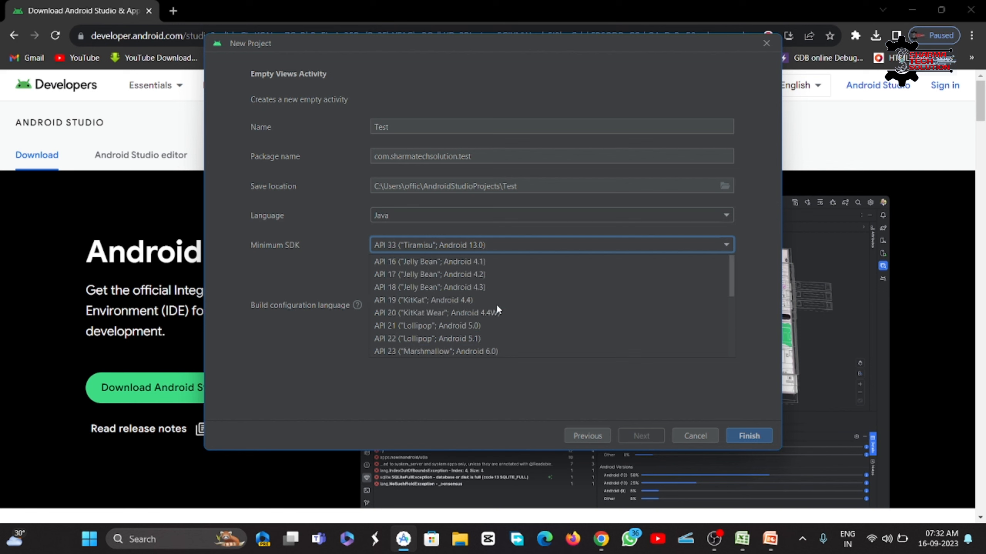
pyautogui.click(477, 260)
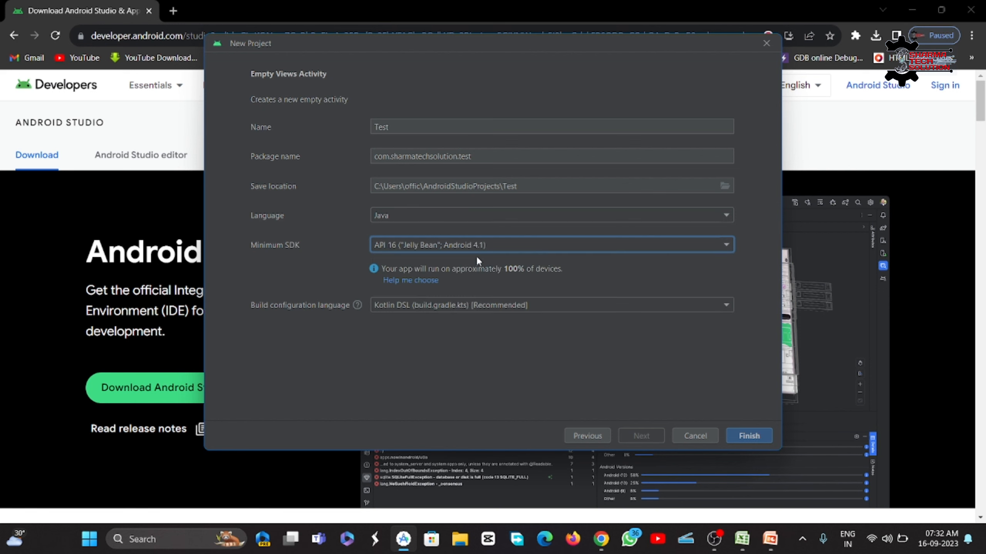
pyautogui.click(478, 247)
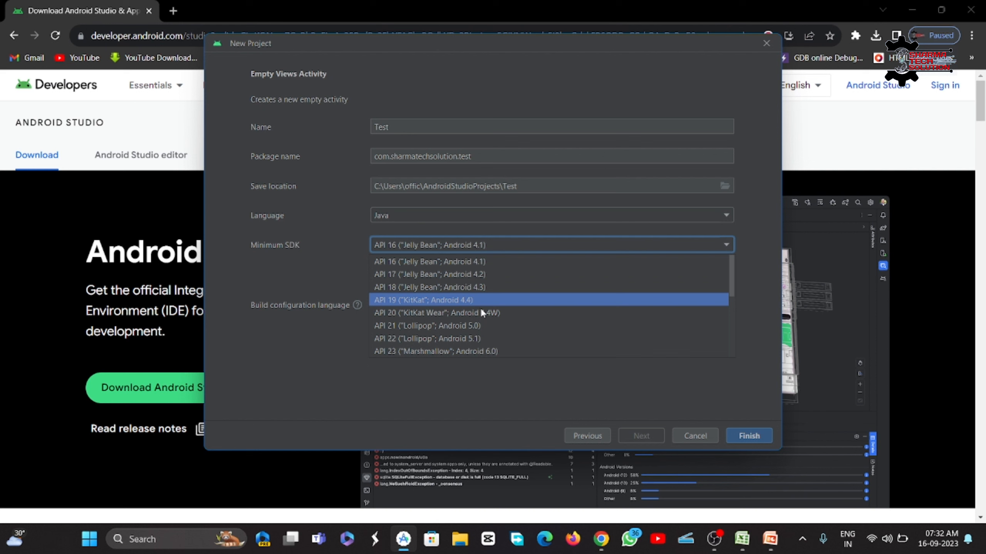
pyautogui.click(486, 329)
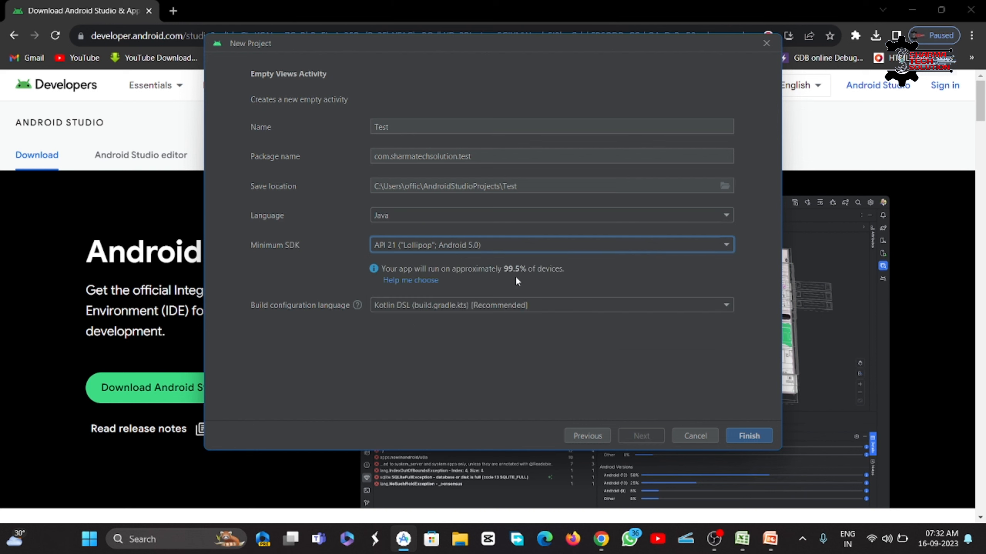
# Set the minimum SDK to API 20 ("KitKat Wear"; Android 4.4W) and the build configuration language to Groovy DSL (build.gradle)
pyautogui.click(492, 243)
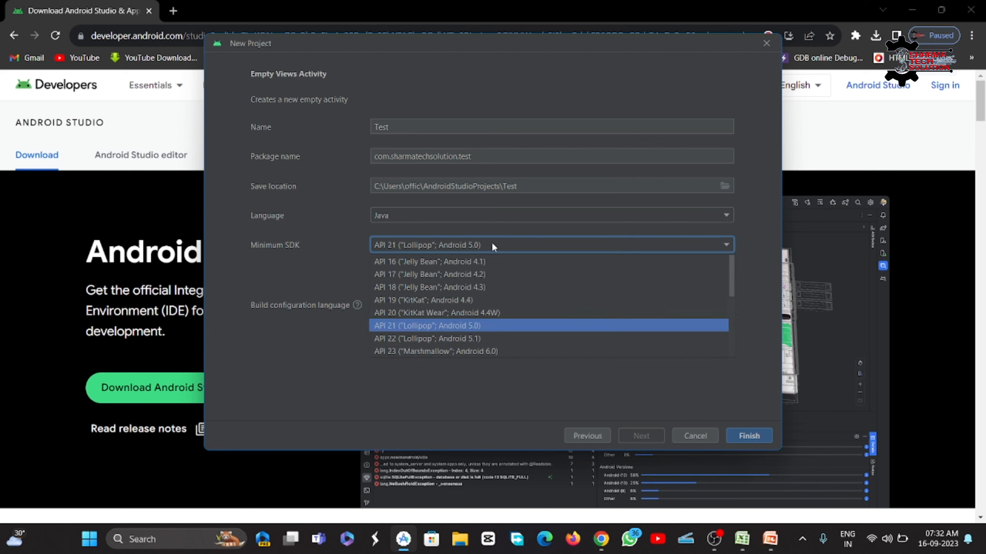
pyautogui.click(487, 313)
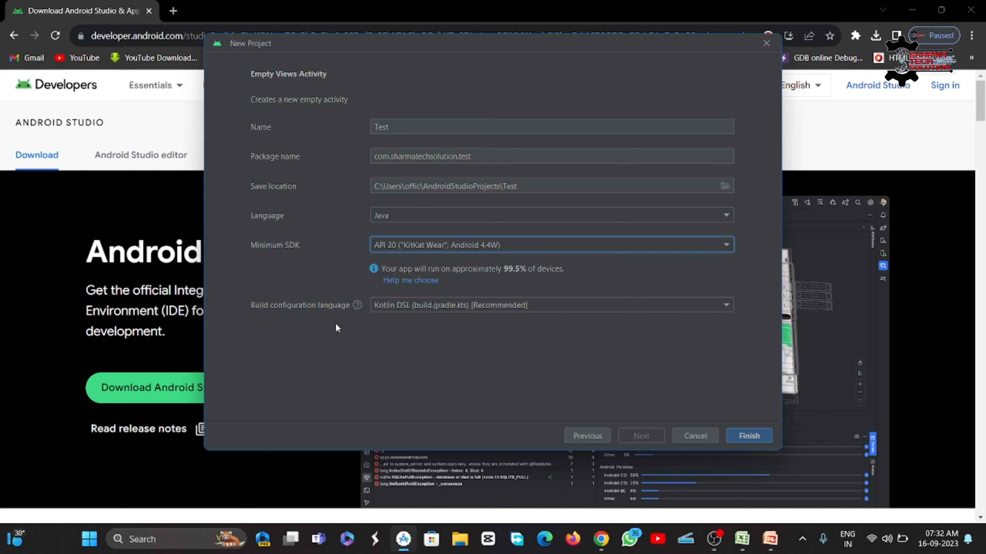
pyautogui.click(397, 306)
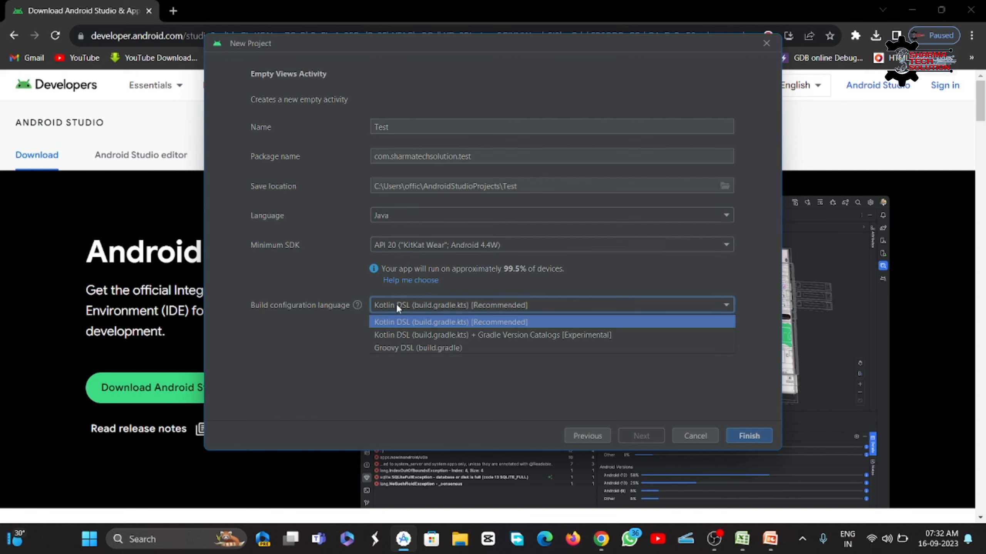
pyautogui.click(408, 348)
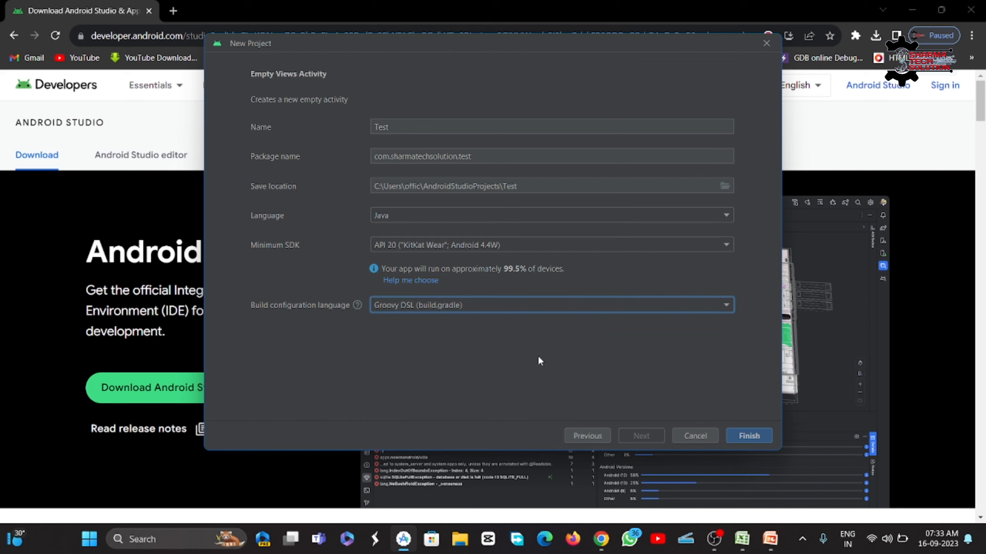
# Create the Test project with these settings and dismiss the Tip of the Day
pyautogui.click(749, 435)
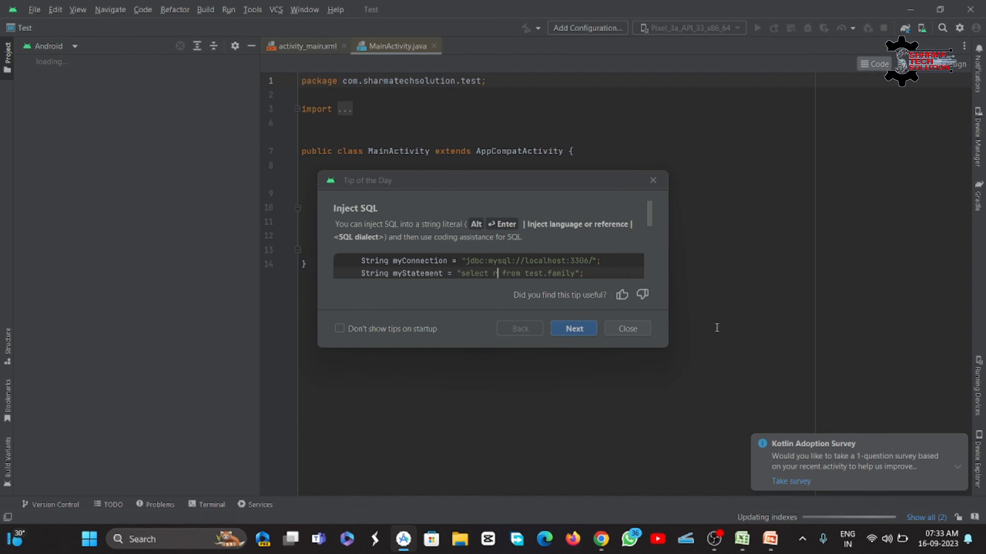
pyautogui.click(662, 183)
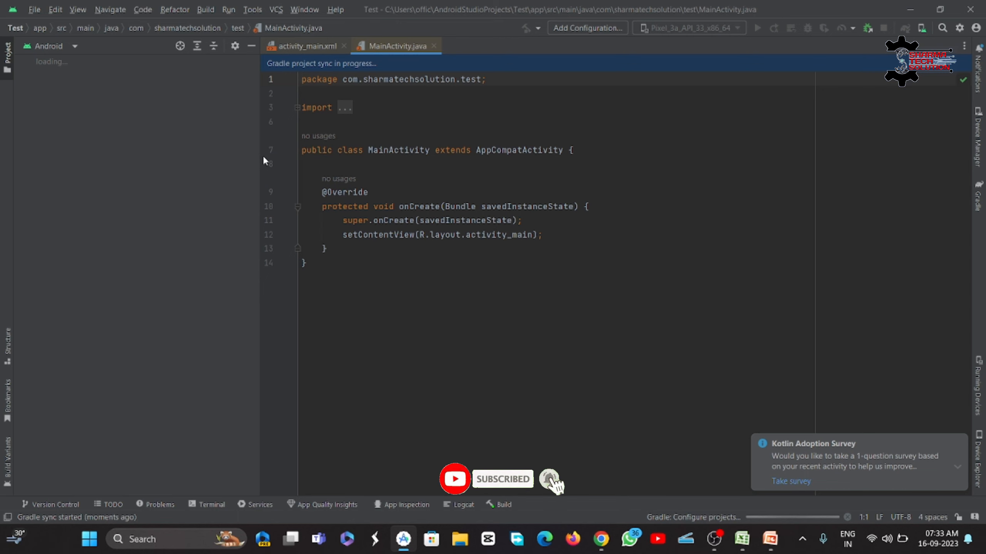
# Narrow the project tree to widen the code editor and dismiss the Kotlin Adoption Survey notification
pyautogui.moveTo(260, 155); pyautogui.dragTo(177, 165)
pyautogui.click(350, 219)
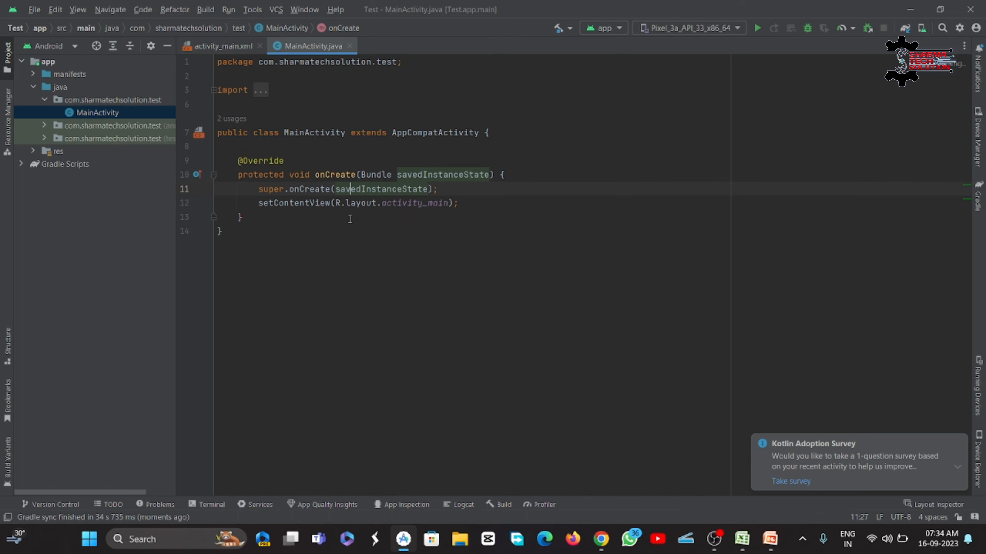
pyautogui.click(350, 219)
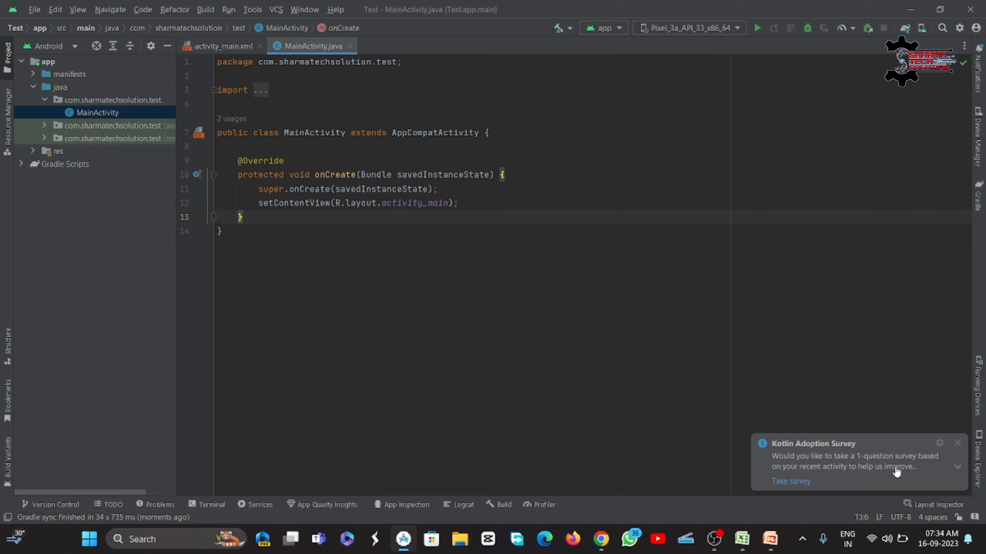
pyautogui.click(956, 443)
pyautogui.click(659, 233)
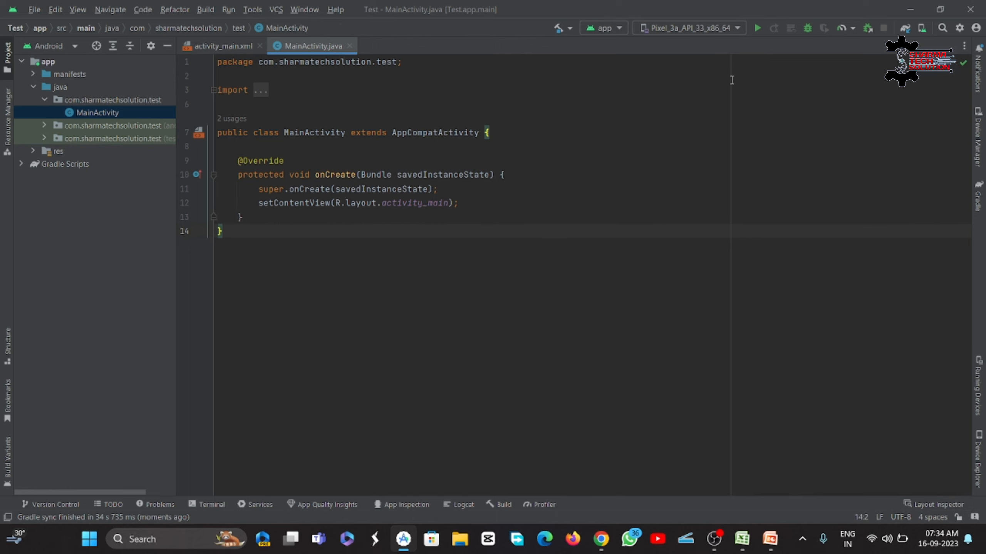
# View the devices available for running the app
pyautogui.click(728, 27)
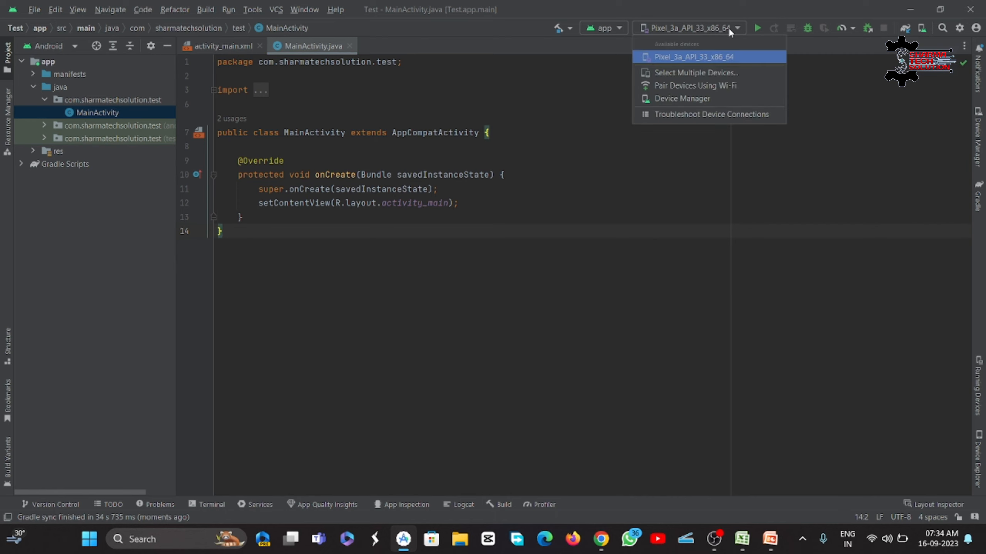
pyautogui.click(728, 28)
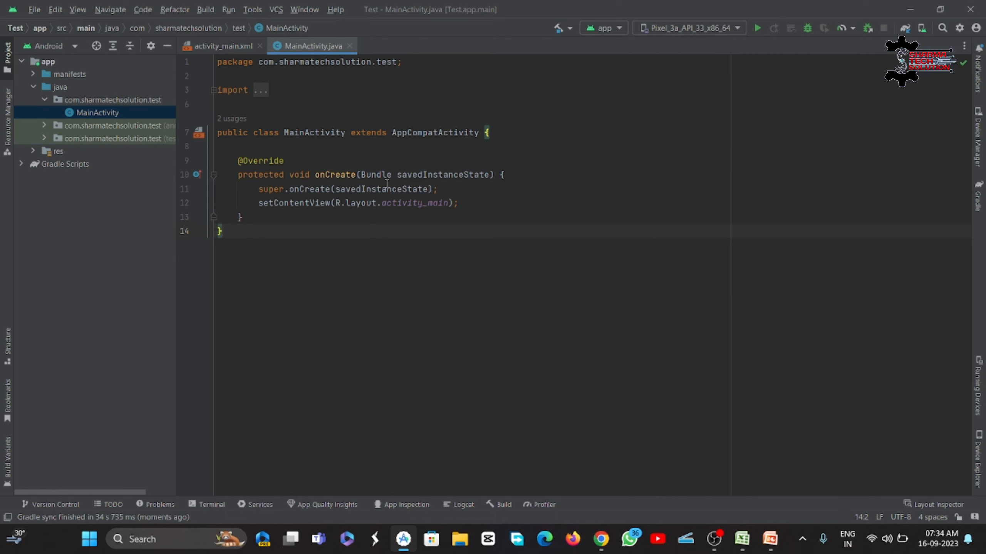
pyautogui.moveTo(387, 184)
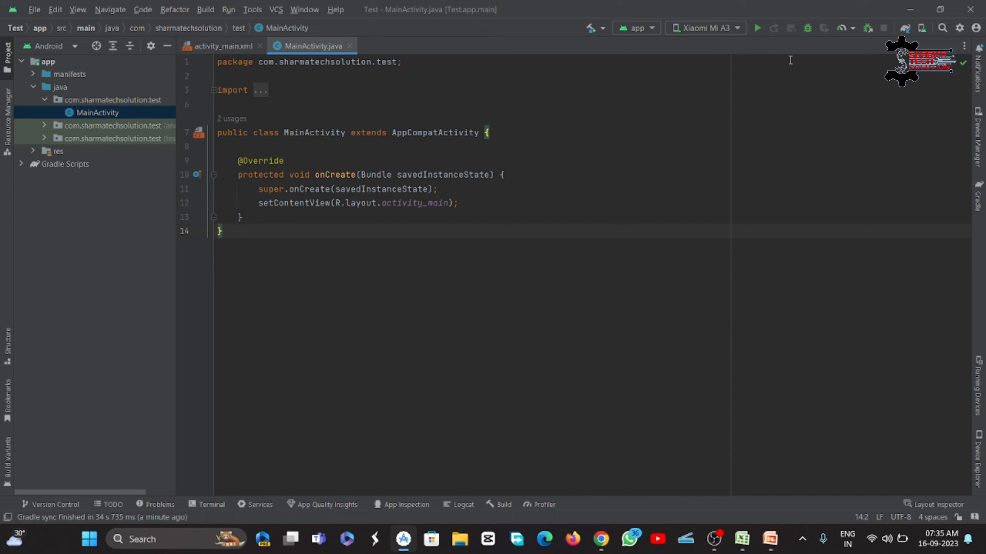
# Switch the run target to the Pixel_3a_API_33_x86_64 emulator and back to the Xiaomi Mi A3 phone
pyautogui.click(738, 27)
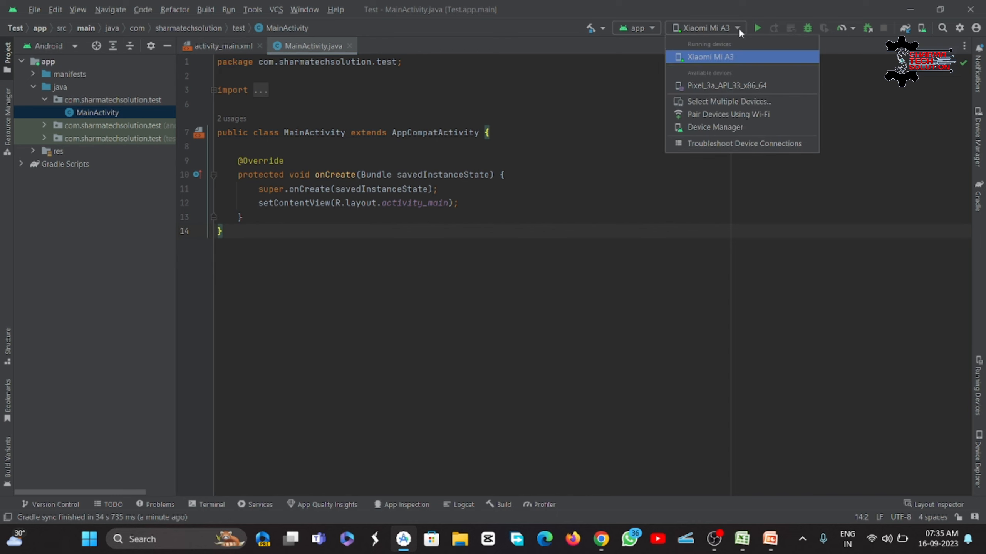
pyautogui.click(737, 87)
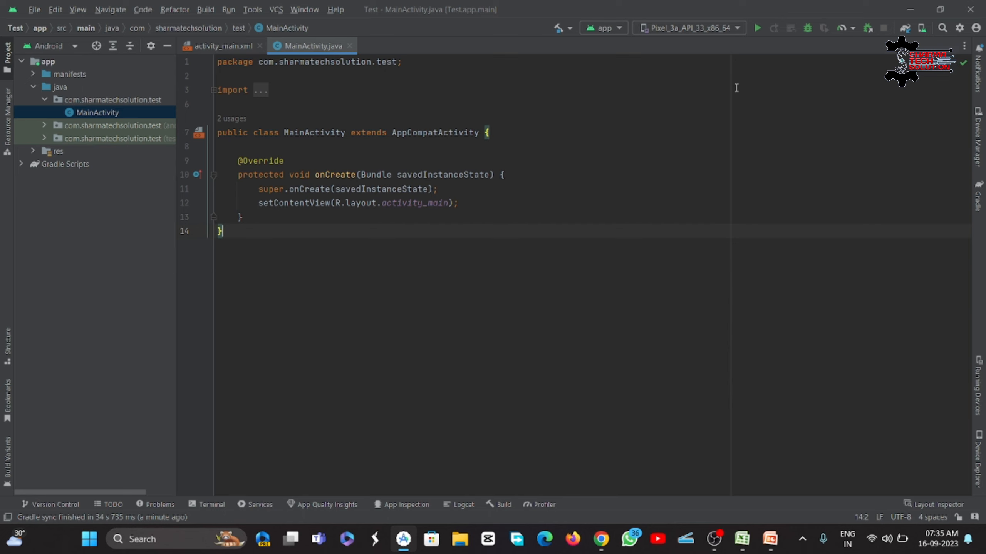
pyautogui.click(658, 135)
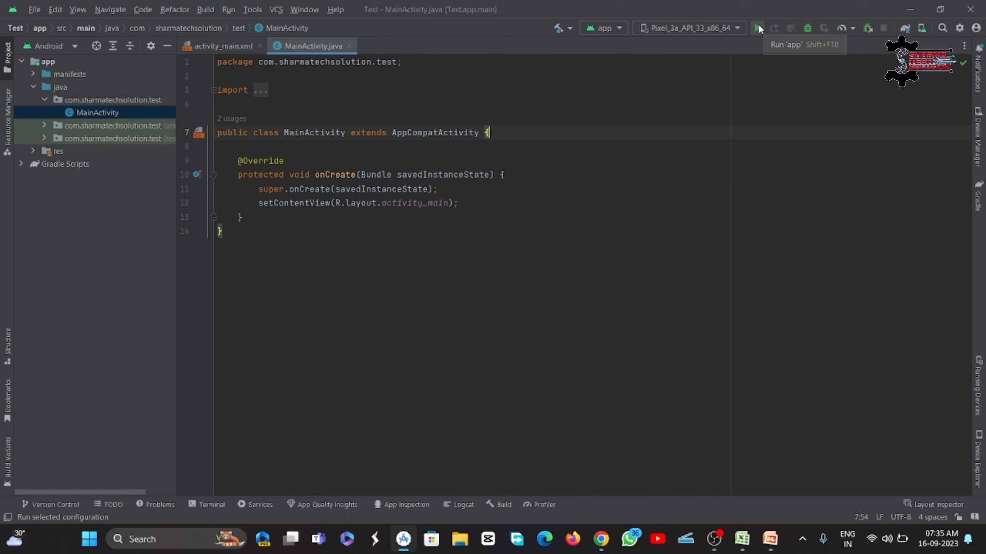
pyautogui.click(657, 27)
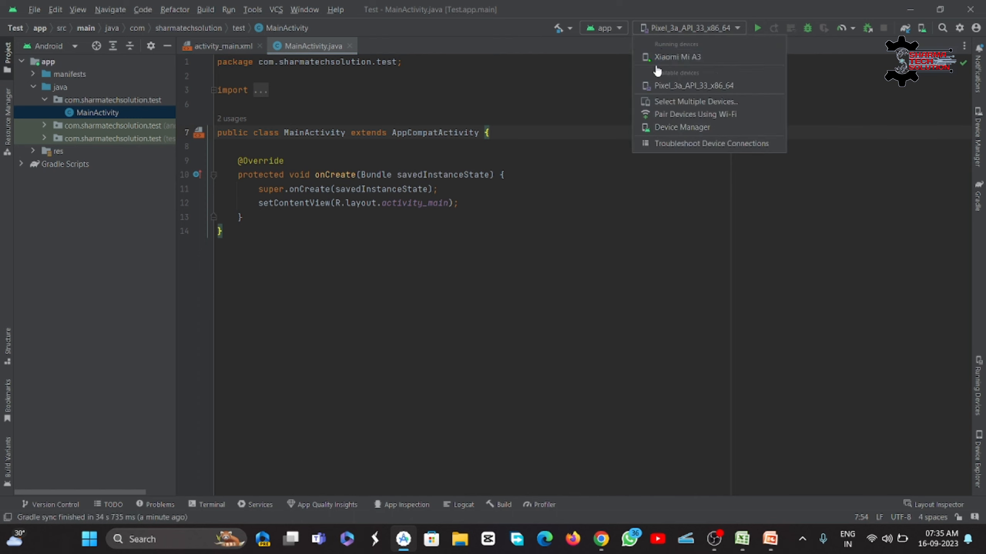
pyautogui.click(723, 57)
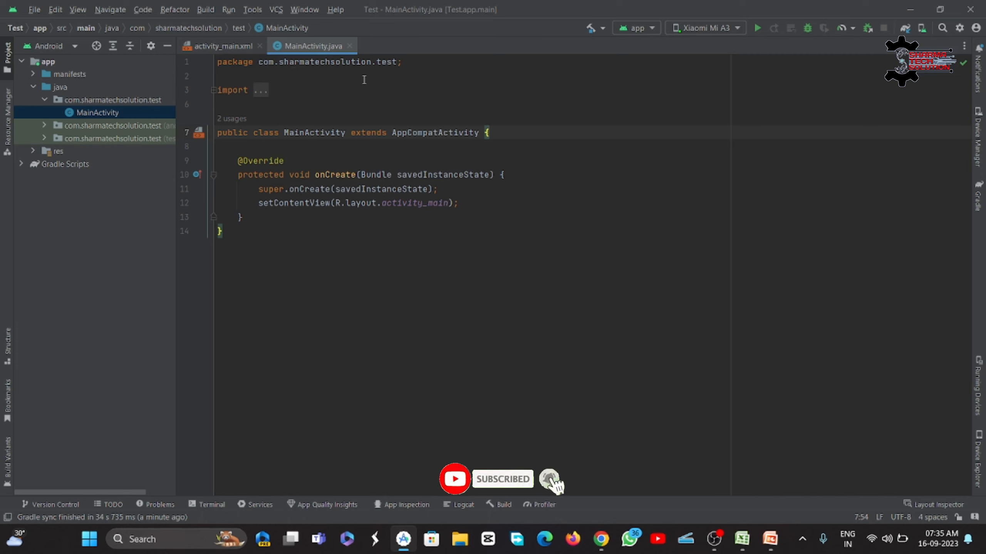
# Open the activity_main.xml layout with code and design side by side and locate the TextView's width attribute
pyautogui.click(245, 45)
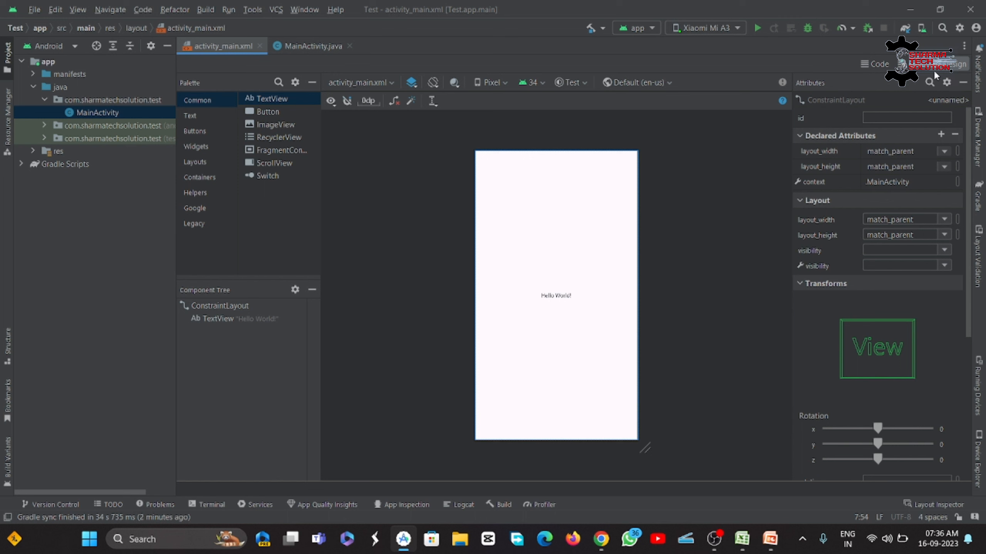
pyautogui.click(910, 64)
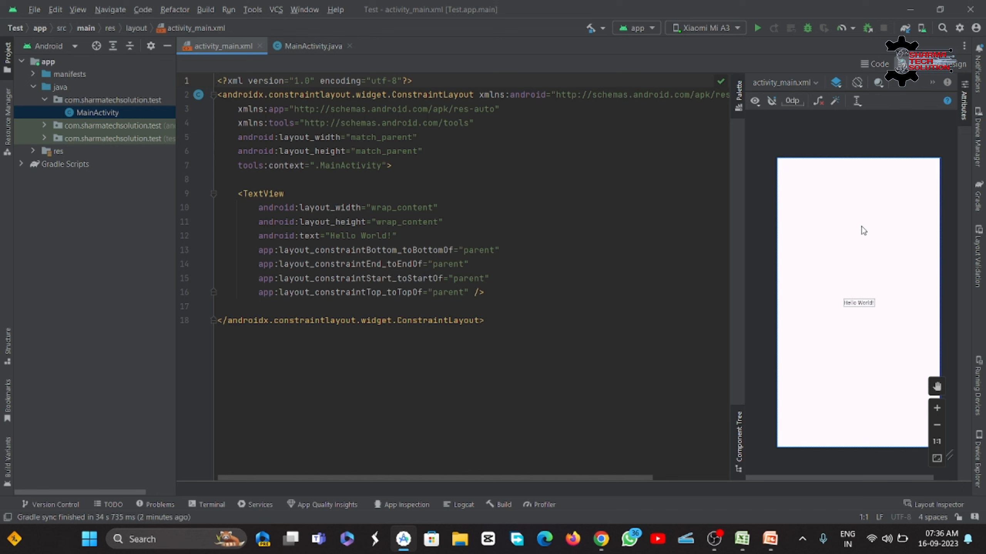
pyautogui.click(527, 210)
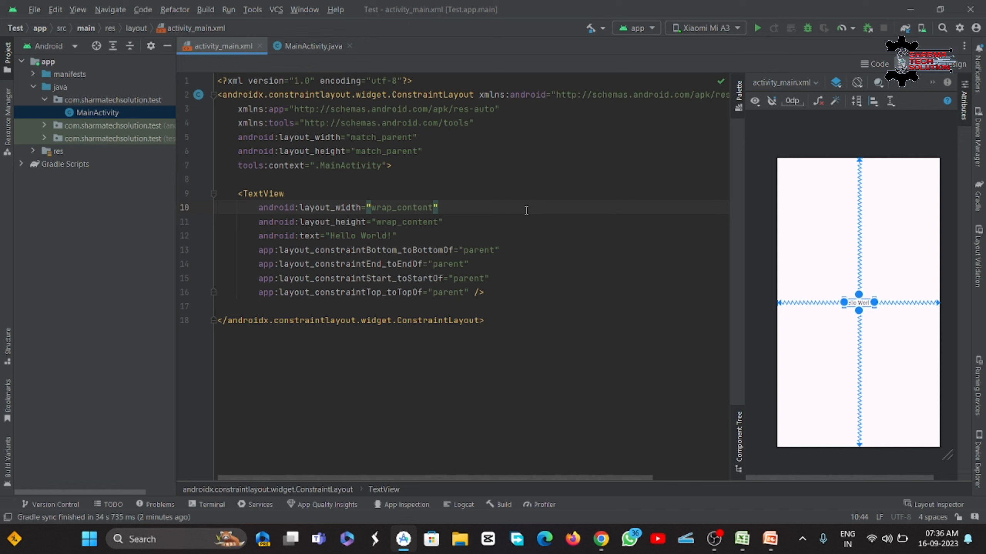
# Compare the Java code in MainActivity.java with the activity_main.xml layout, ending on the Java file
pyautogui.click(305, 47)
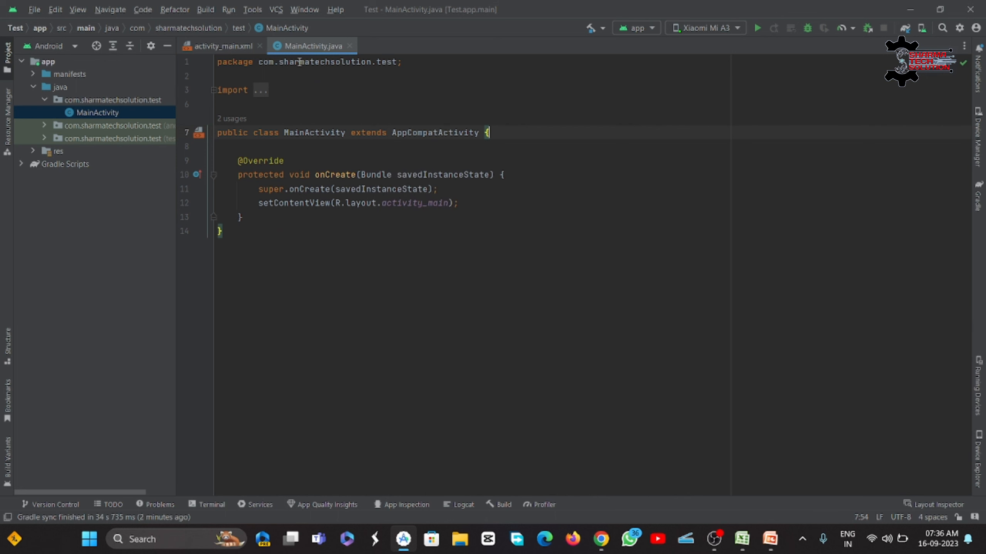
pyautogui.click(237, 45)
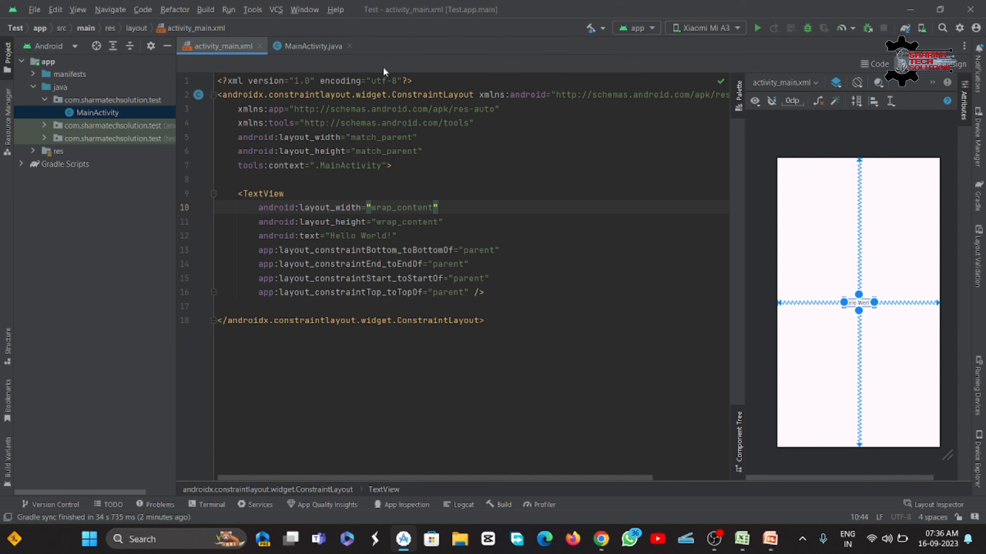
pyautogui.click(323, 45)
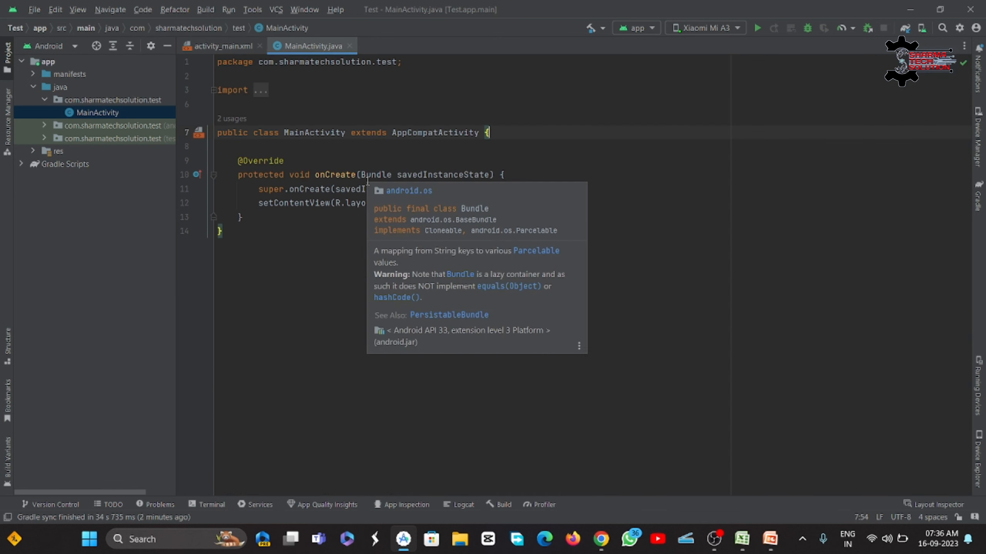
# Expand the res and layout folders in the project tree and locate MainActivity in the com.sharmatechsolution.test package
pyautogui.click(331, 231)
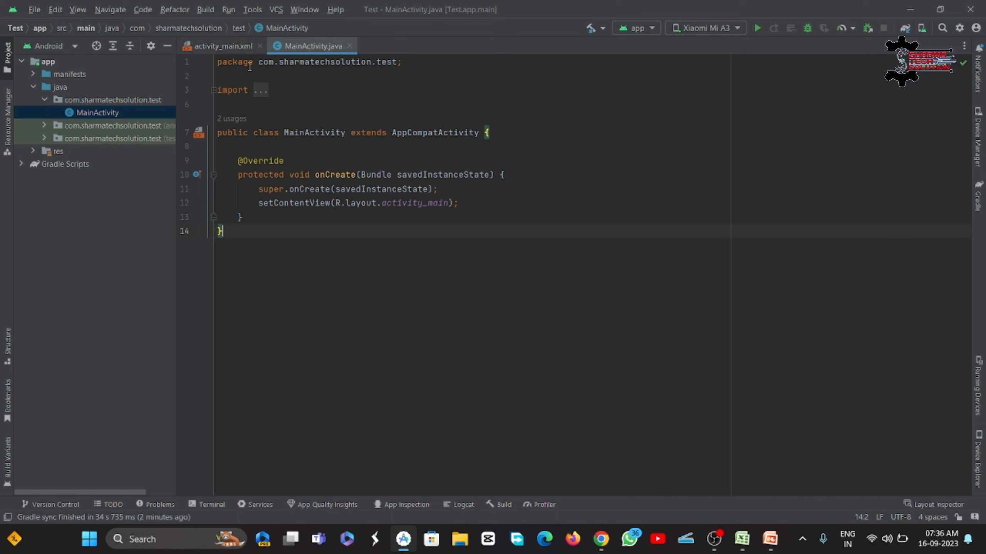
pyautogui.click(34, 151)
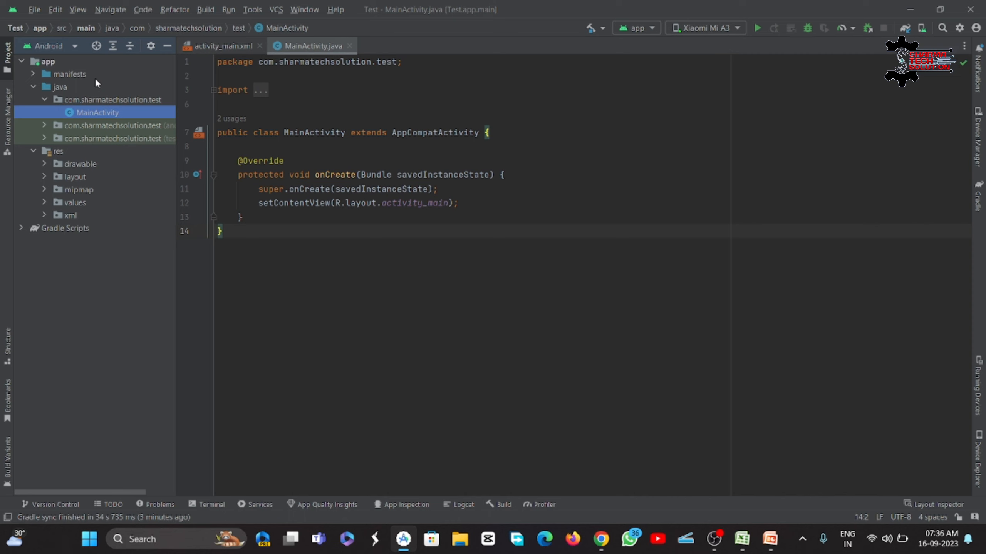
pyautogui.click(44, 177)
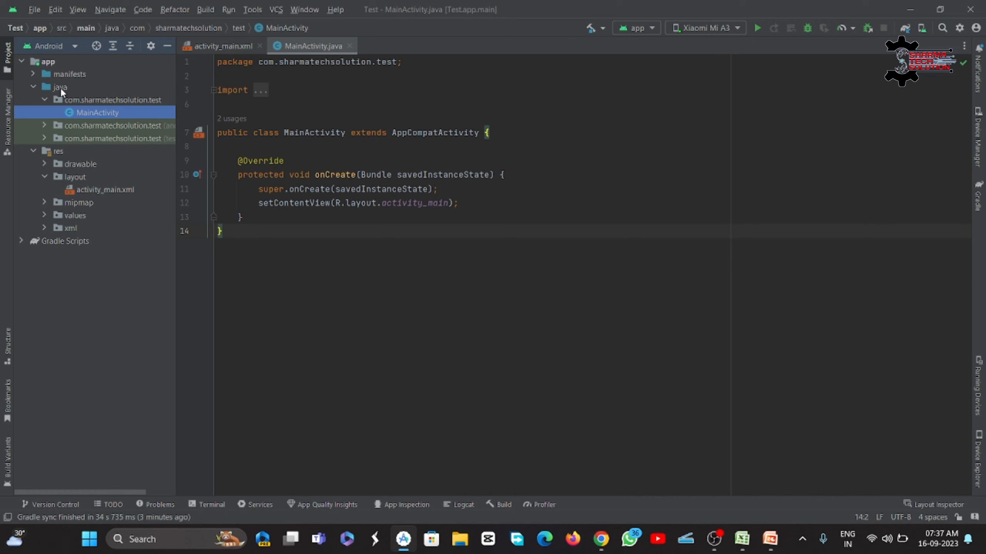
pyautogui.click(44, 100)
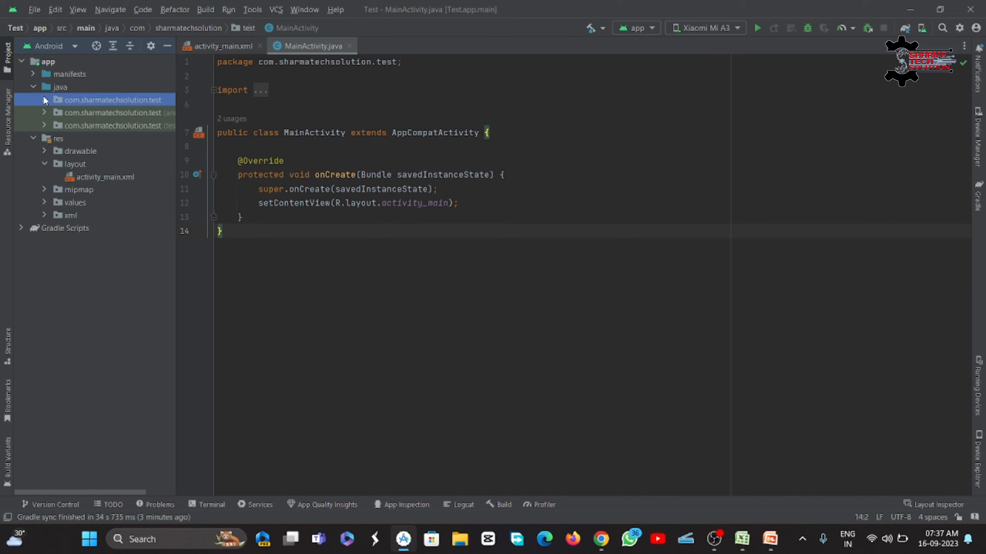
pyautogui.click(44, 100)
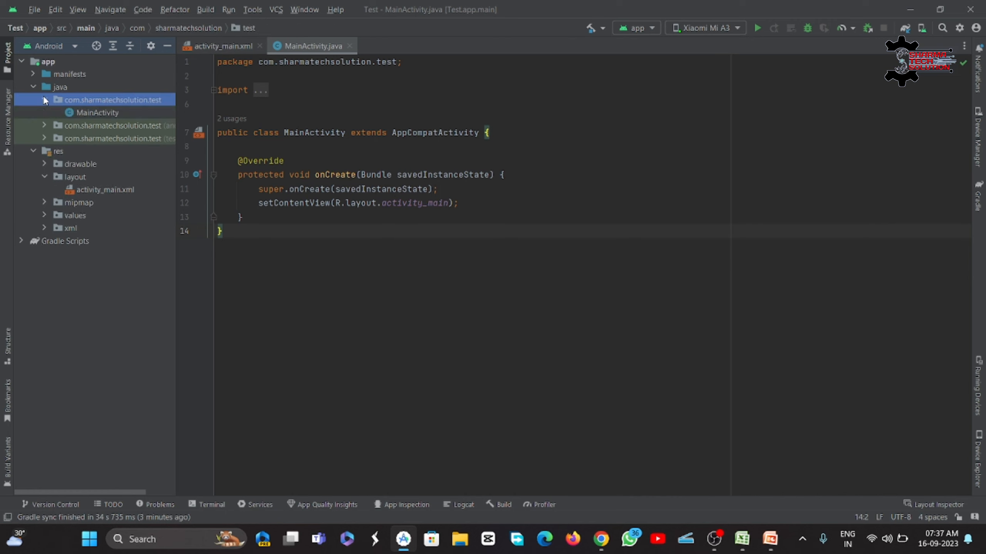
pyautogui.click(103, 111)
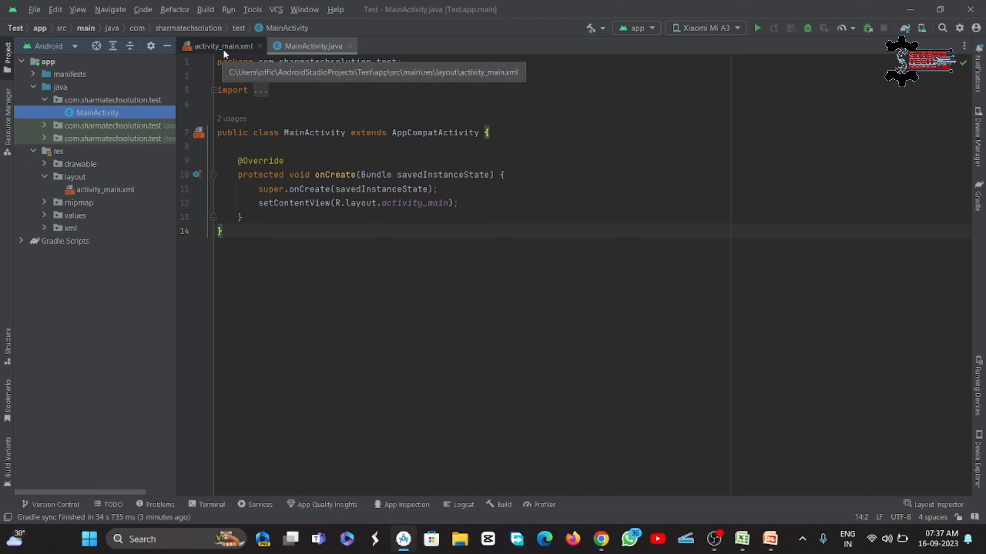
# Locate the activity_main.xml file inside the layout resource folder of the project tree
pyautogui.click(70, 178)
pyautogui.click(42, 175)
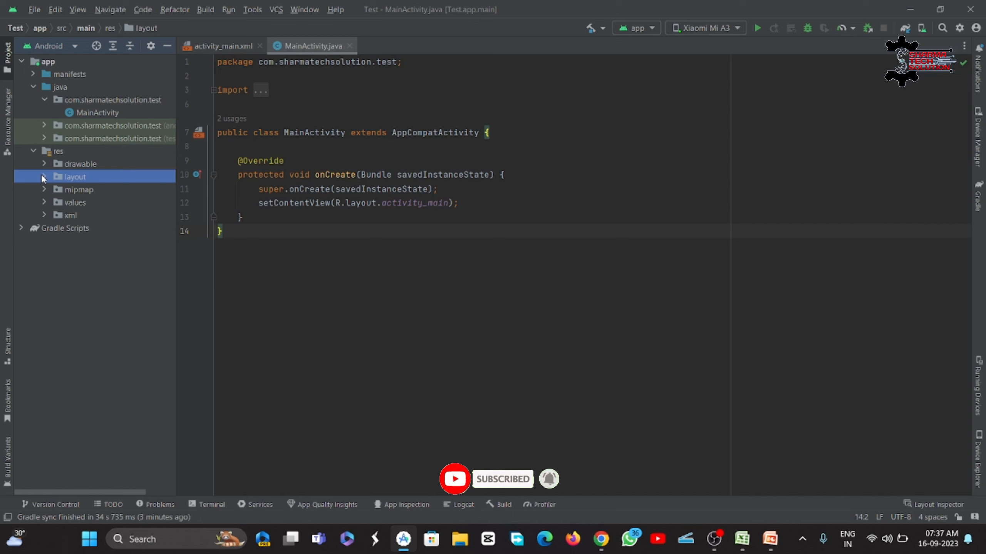
pyautogui.click(42, 176)
pyautogui.click(110, 191)
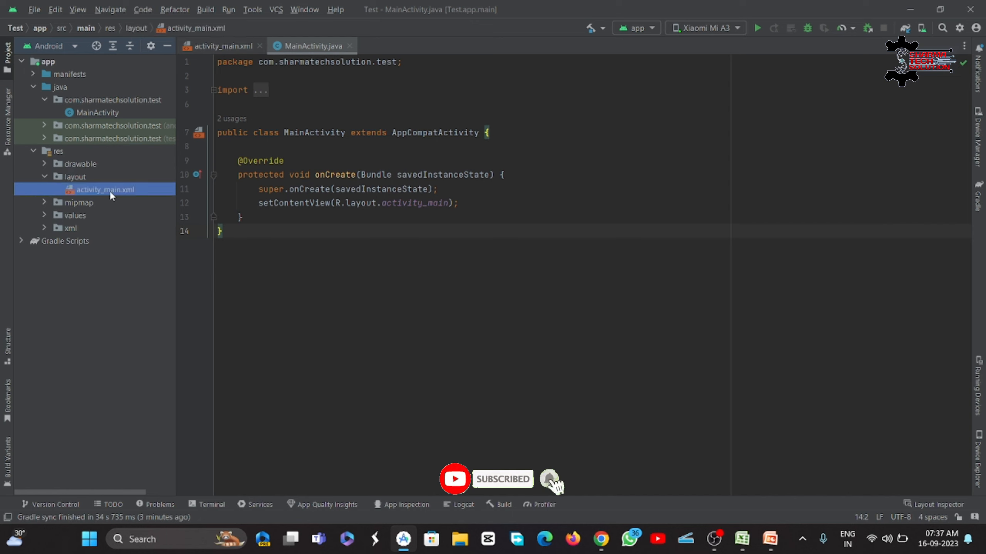
# Open the app module's build.gradle file from Gradle Scripts and review its dependencies block
pyautogui.click(21, 240)
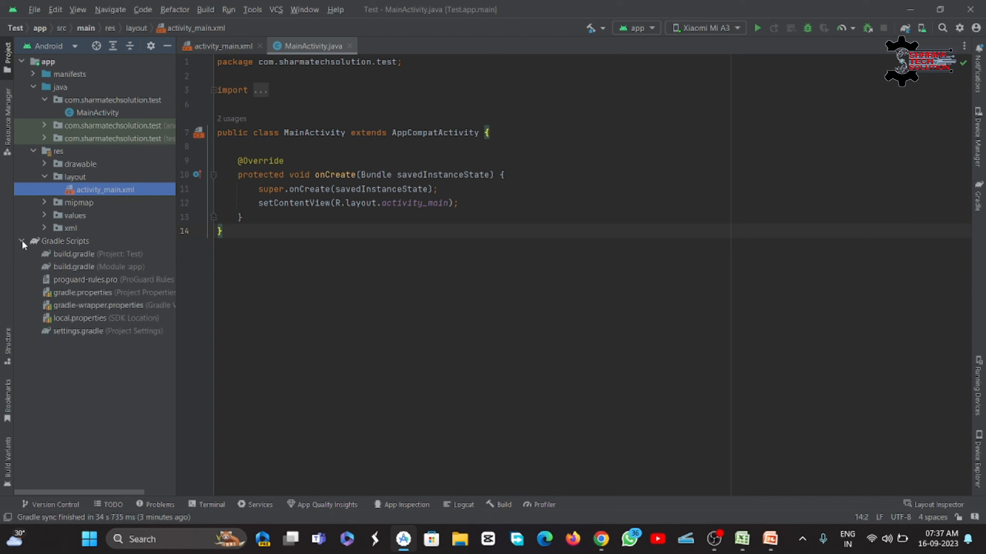
pyautogui.doubleClick(97, 265)
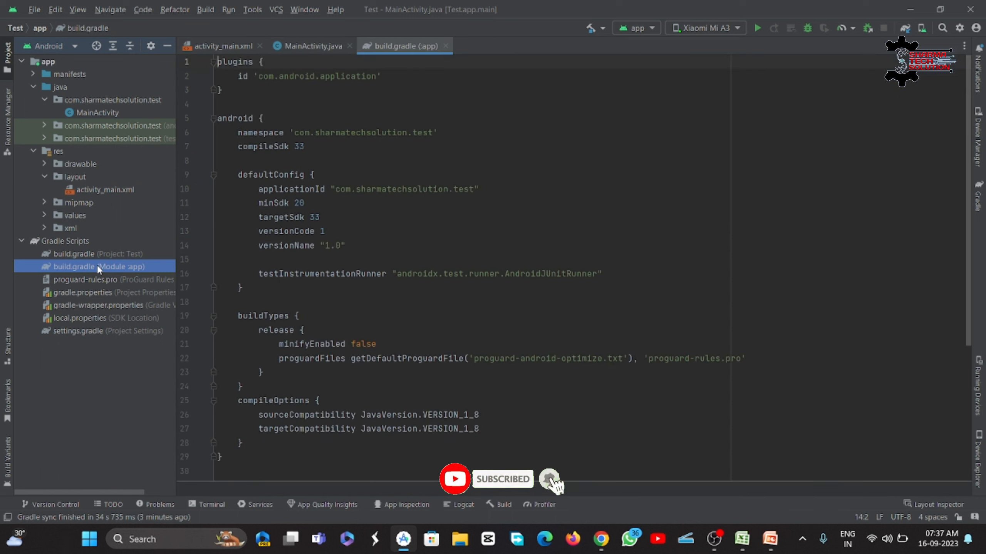
pyautogui.scroll(-5, 507, 338)
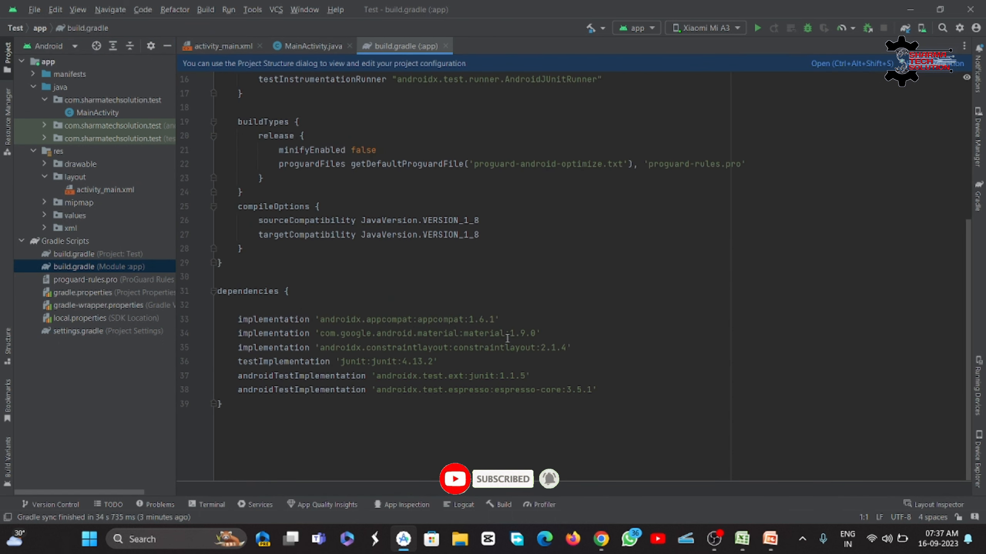
pyautogui.click(593, 390)
pyautogui.scroll(5, 520, 298)
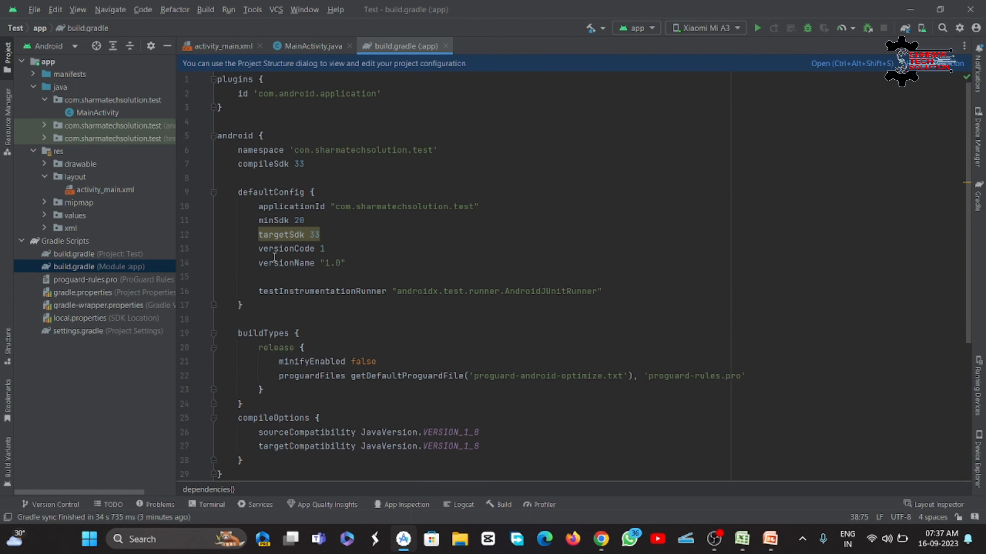
# Set versionName to "1.2" in the defaultConfig block of the app module's build.gradle
pyautogui.click(333, 247)
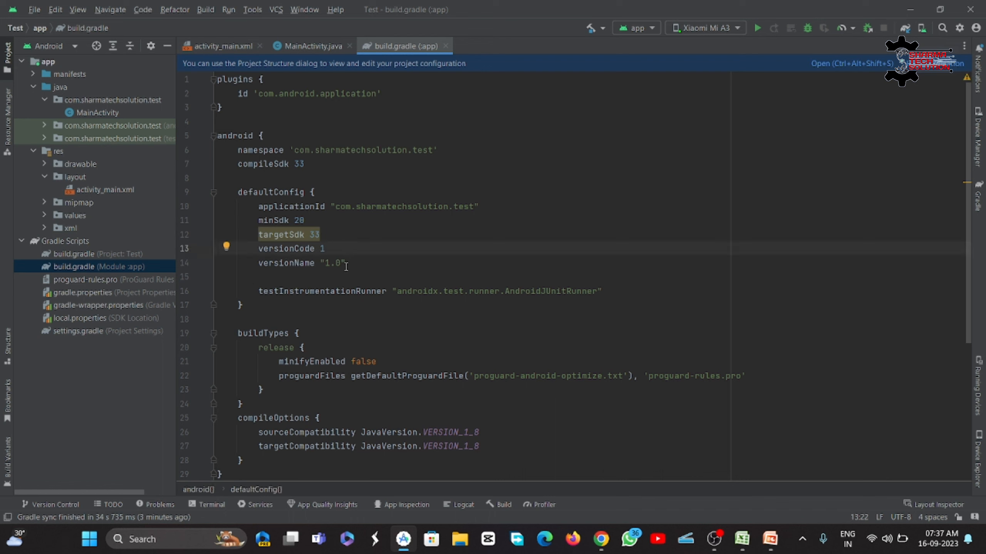
pyautogui.click(347, 263)
pyautogui.click(331, 249)
pyautogui.click(341, 268)
pyautogui.press('BackSpace')
pyautogui.write('2')
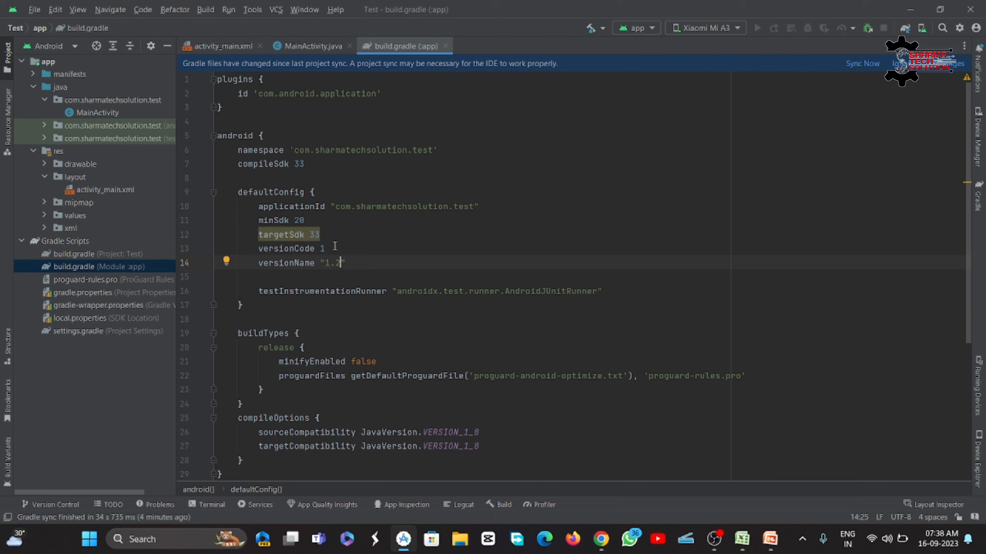
pyautogui.click(451, 179)
pyautogui.moveTo(298, 192)
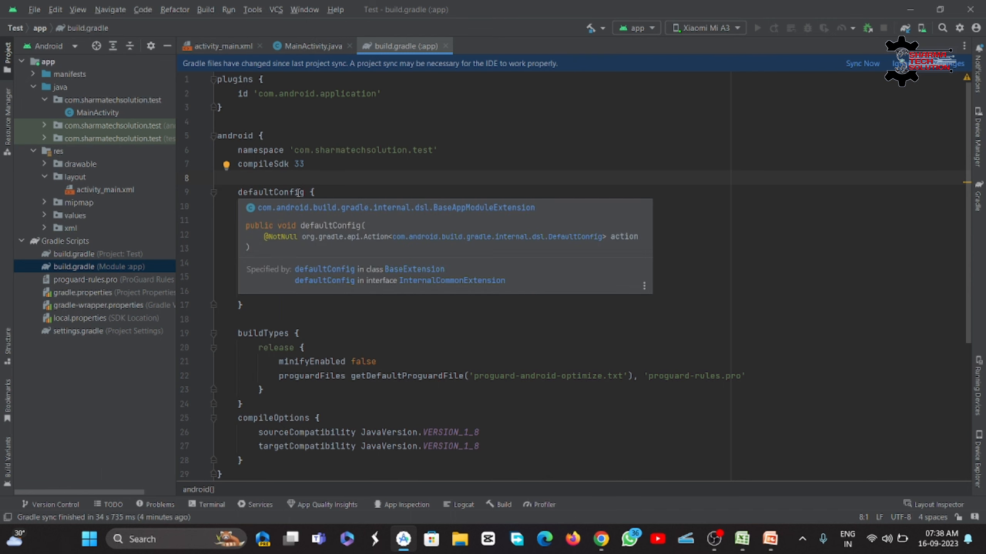